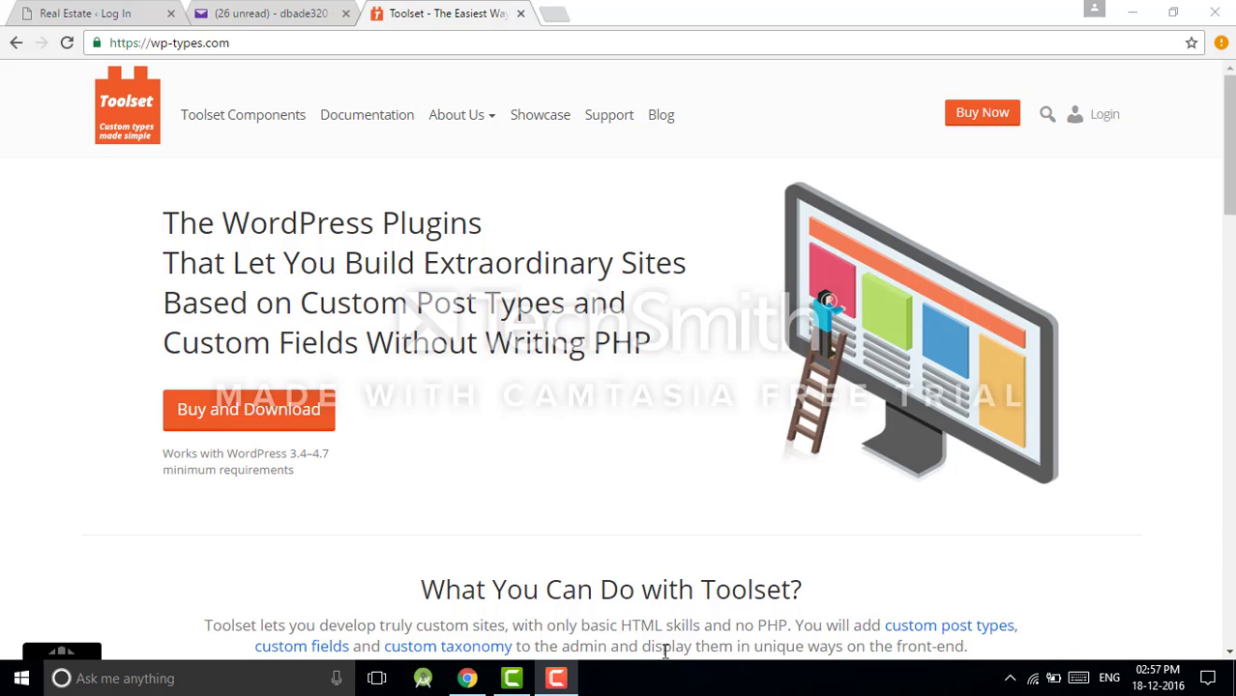
Open the Documentation page on the Toolset website.
left_click(557, 679)
left_click(1151, 593)
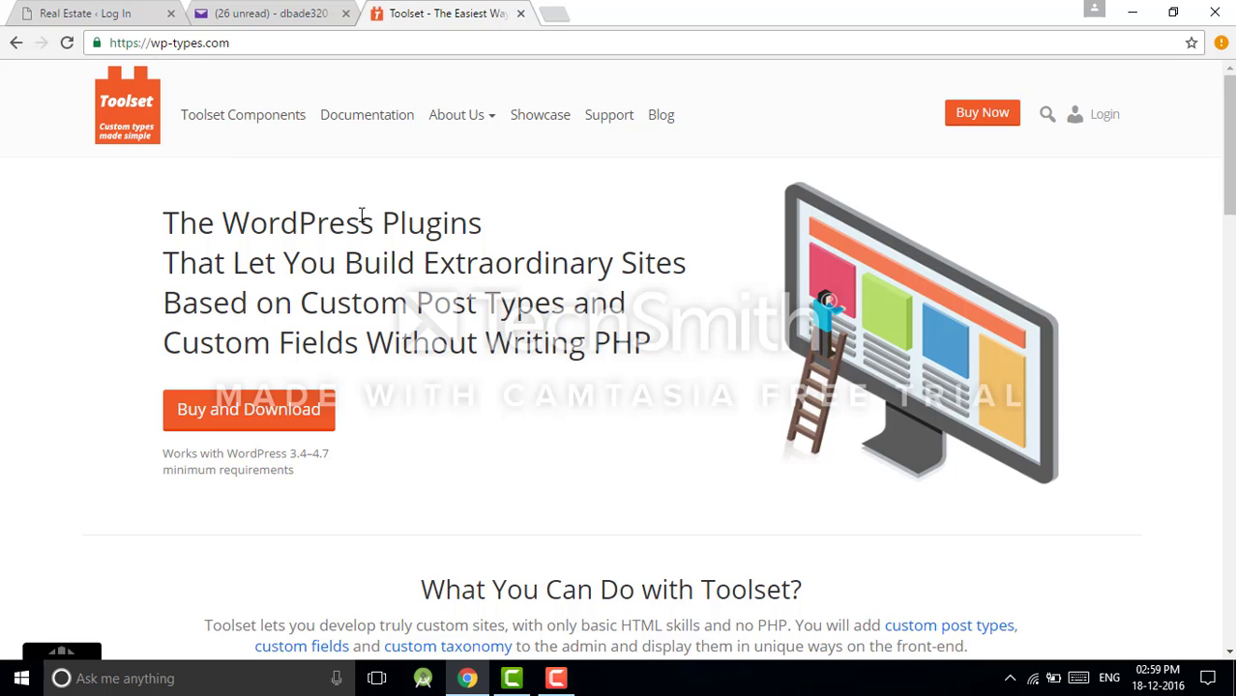
scroll(362, 215, "down", 2)
scroll(362, 224, "up", 2)
left_click(376, 123)
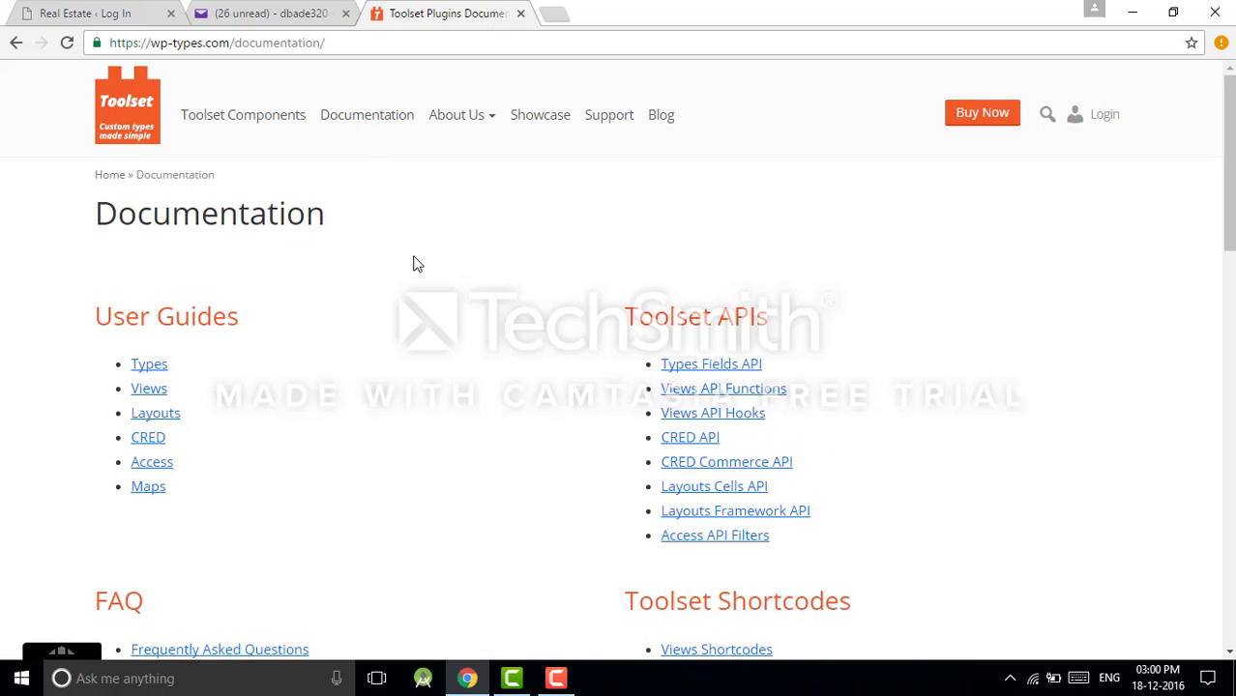
Look through the documentation sections: user guides, APIs, tutorials and live demo sites.
scroll(414, 262, "down", 3)
scroll(414, 262, "up", 1)
scroll(414, 262, "up", 1)
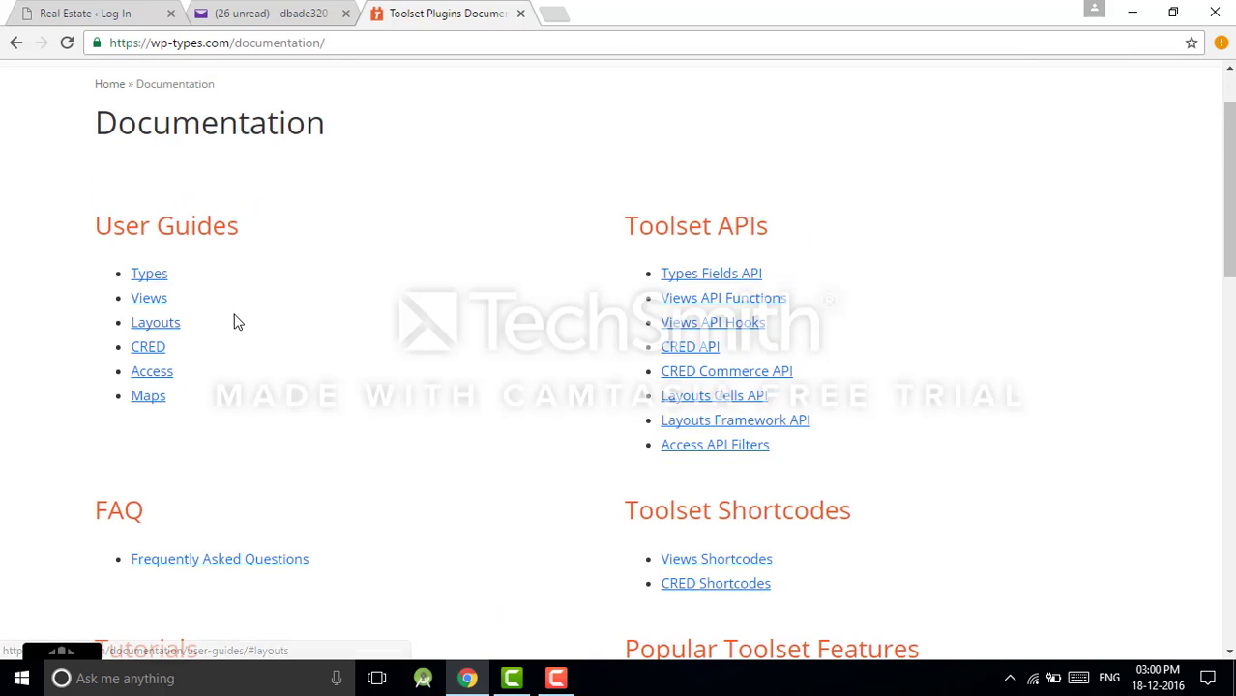
scroll(245, 319, "down", 2)
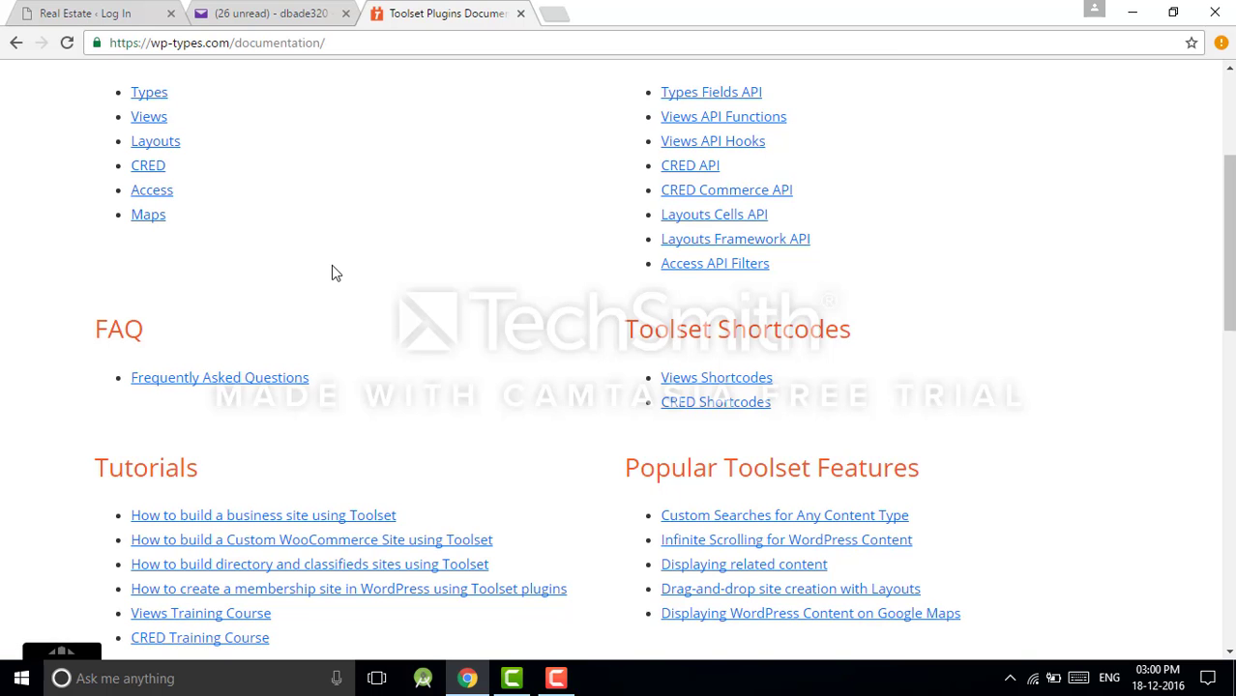
scroll(331, 269, "down", 2)
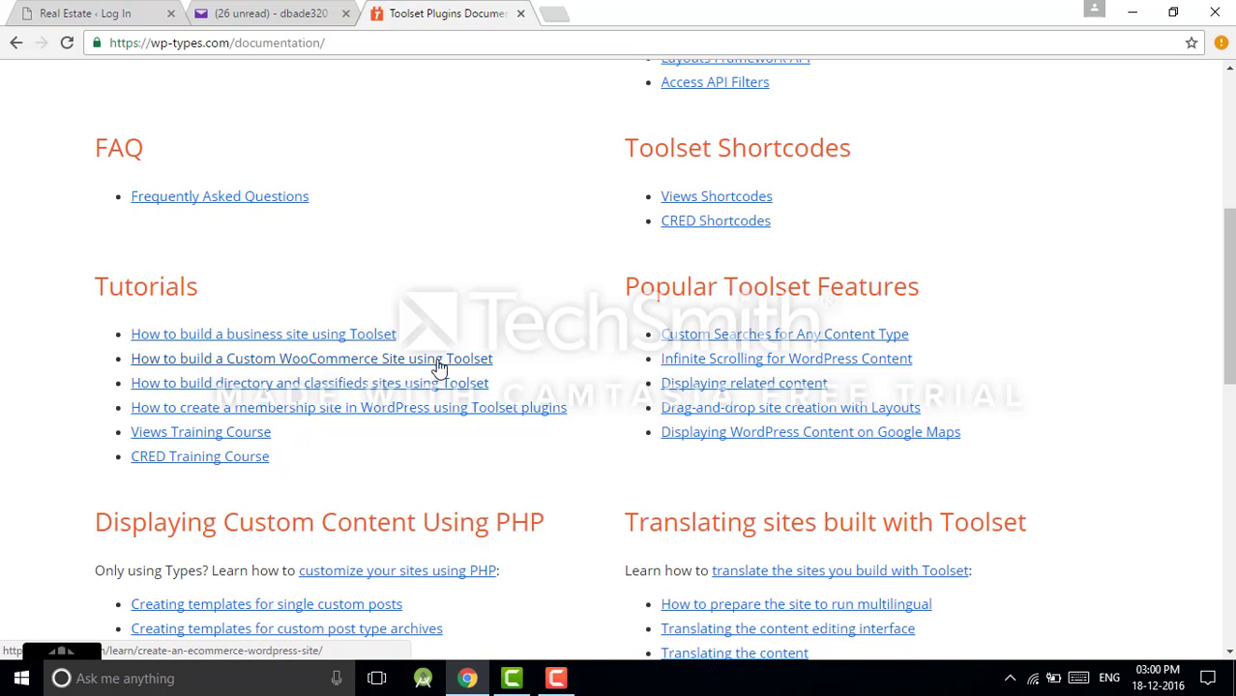
scroll(313, 374, "down", 2)
scroll(312, 375, "down", 2)
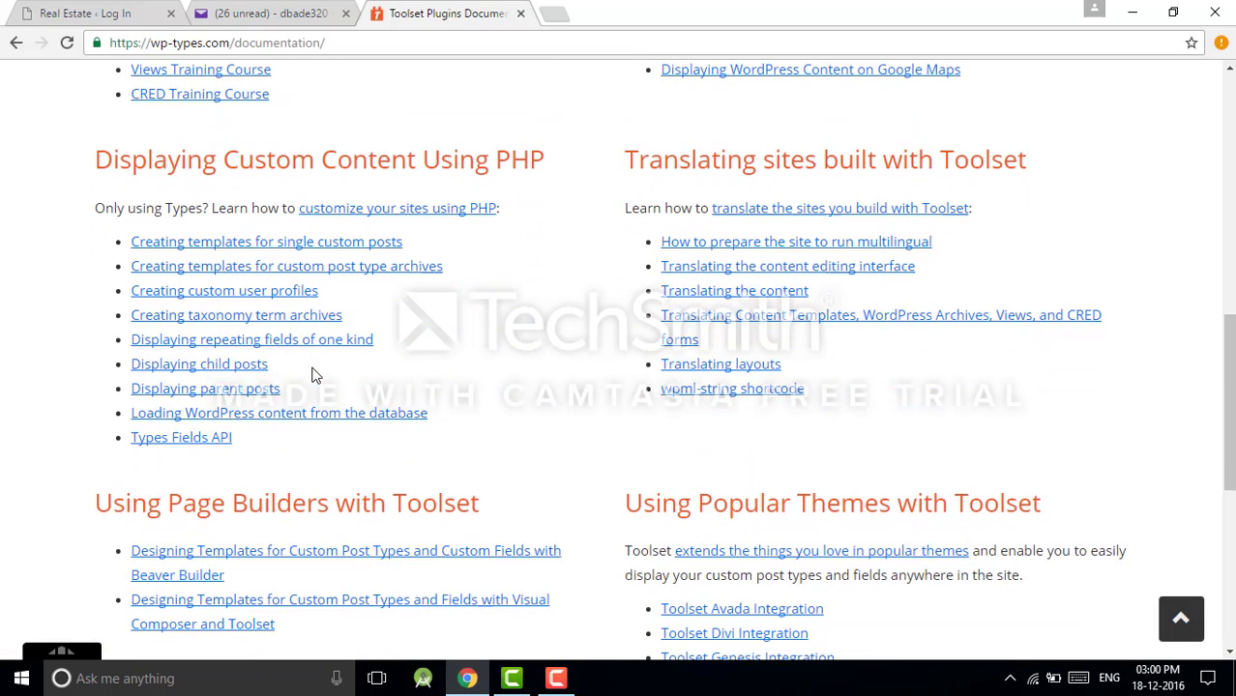
scroll(313, 375, "down", 3)
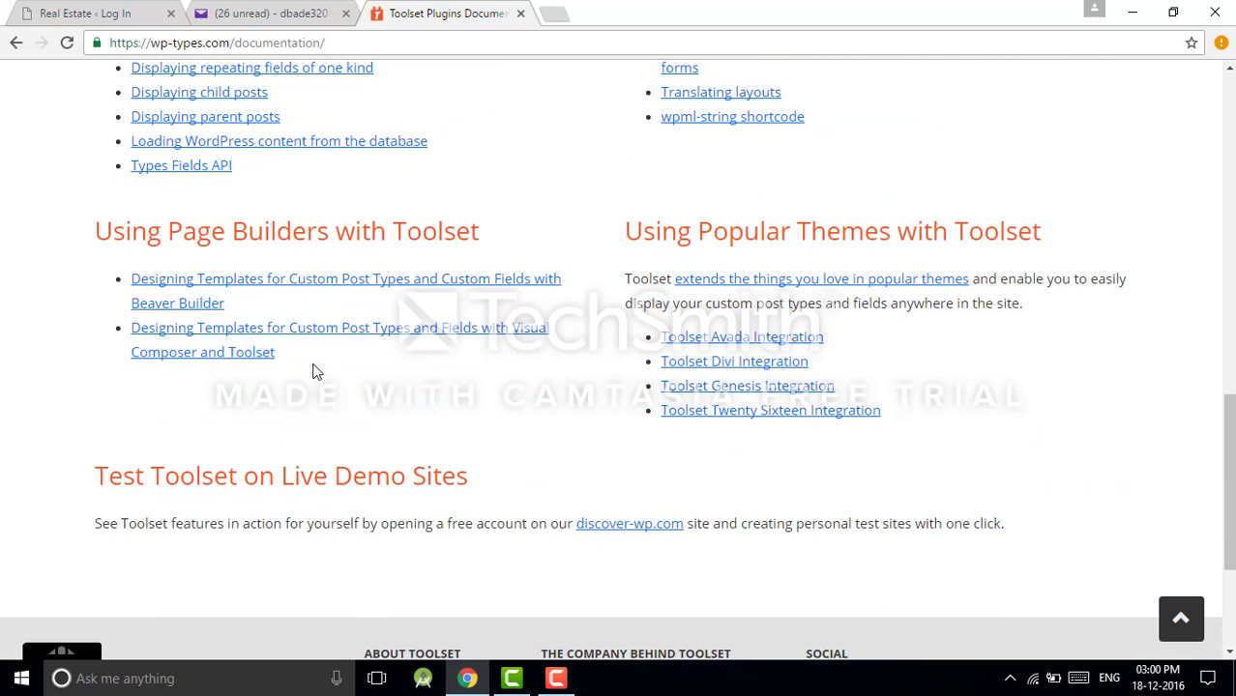
scroll(312, 370, "down", 3)
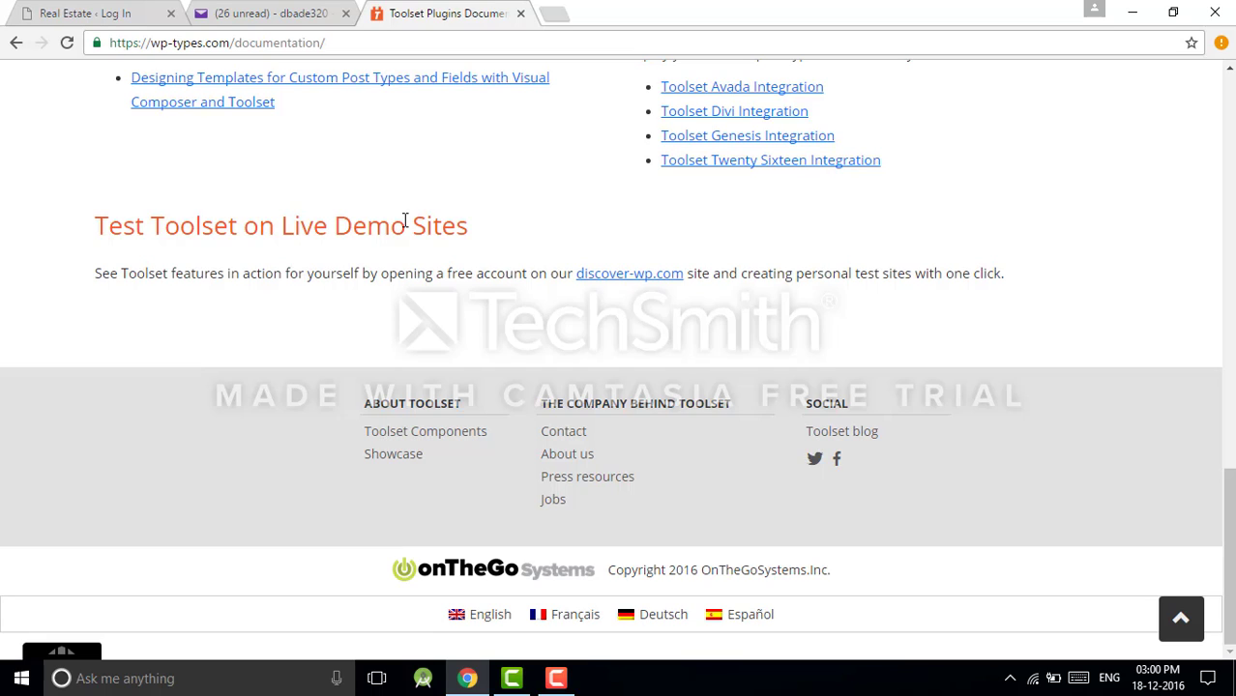
scroll(405, 220, "up", 5)
scroll(405, 220, "up", 9)
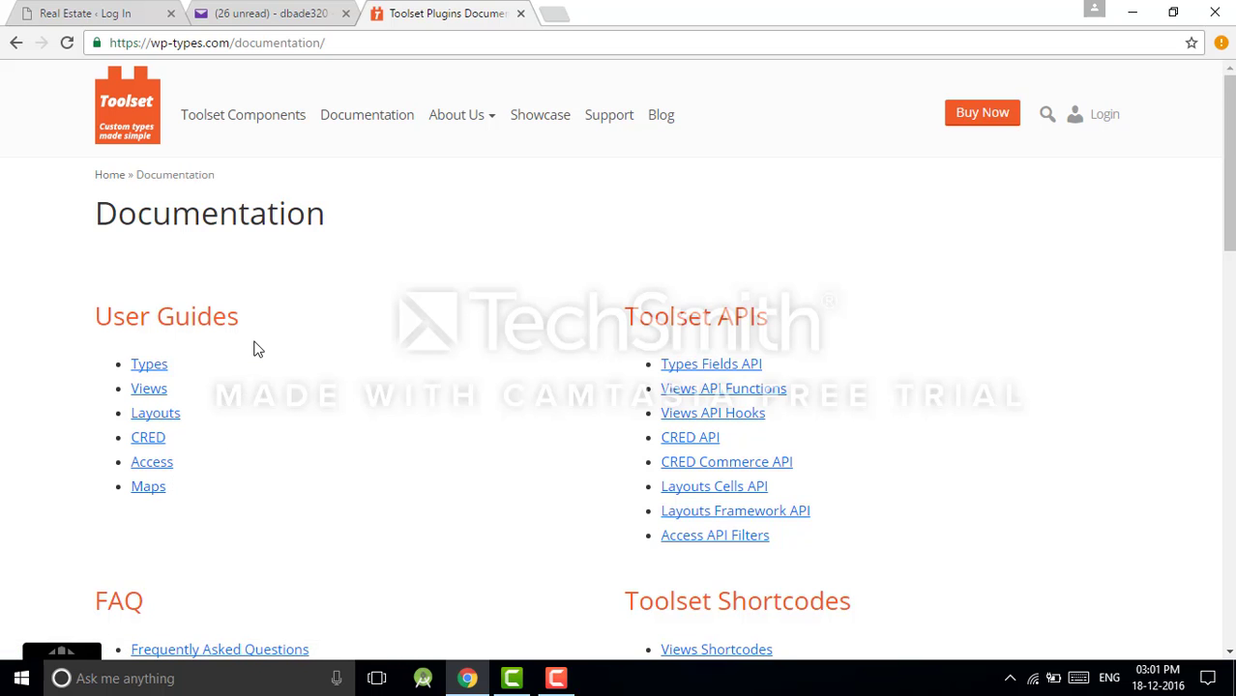
scroll(256, 348, "down", 20)
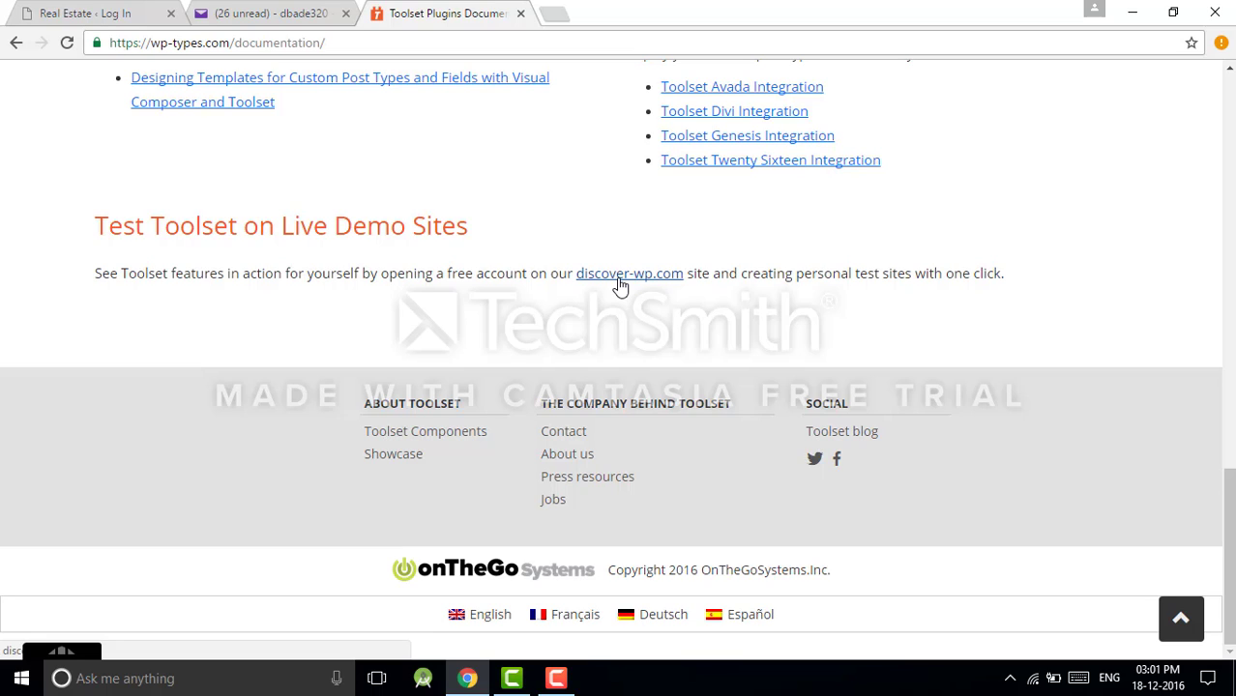
Go to the discover-wp.com training site.
left_click(619, 279)
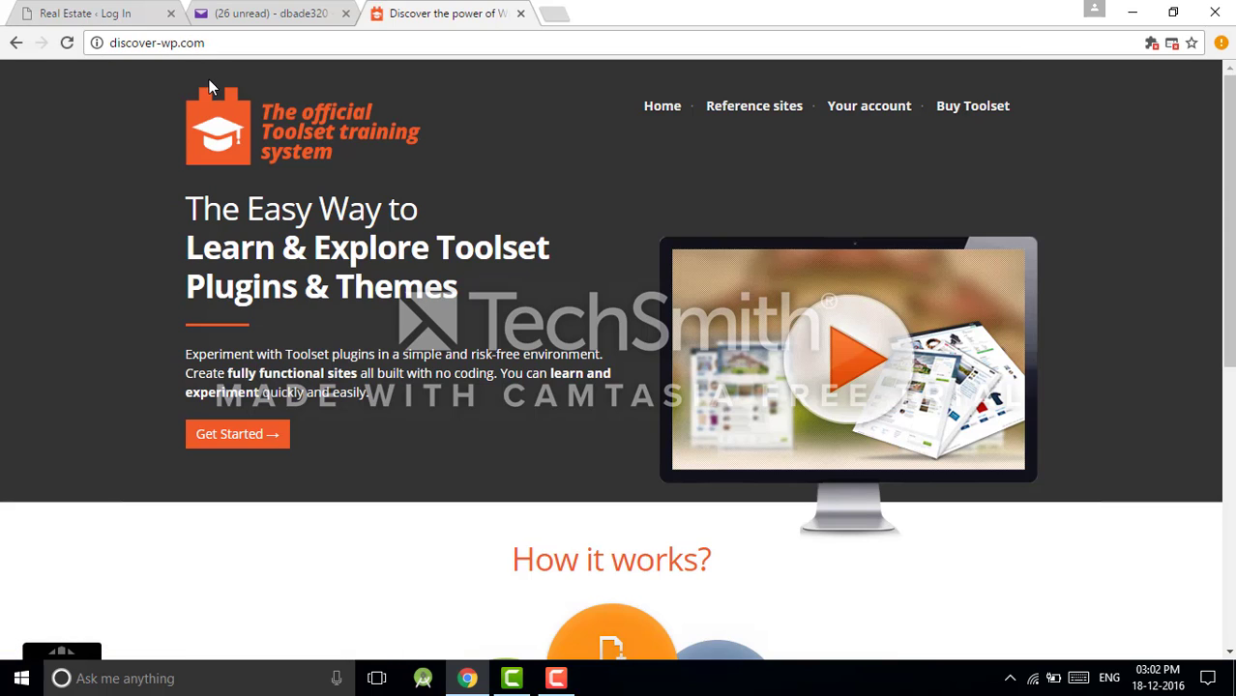
scroll(211, 97, "down", 1)
scroll(456, 306, "up", 1)
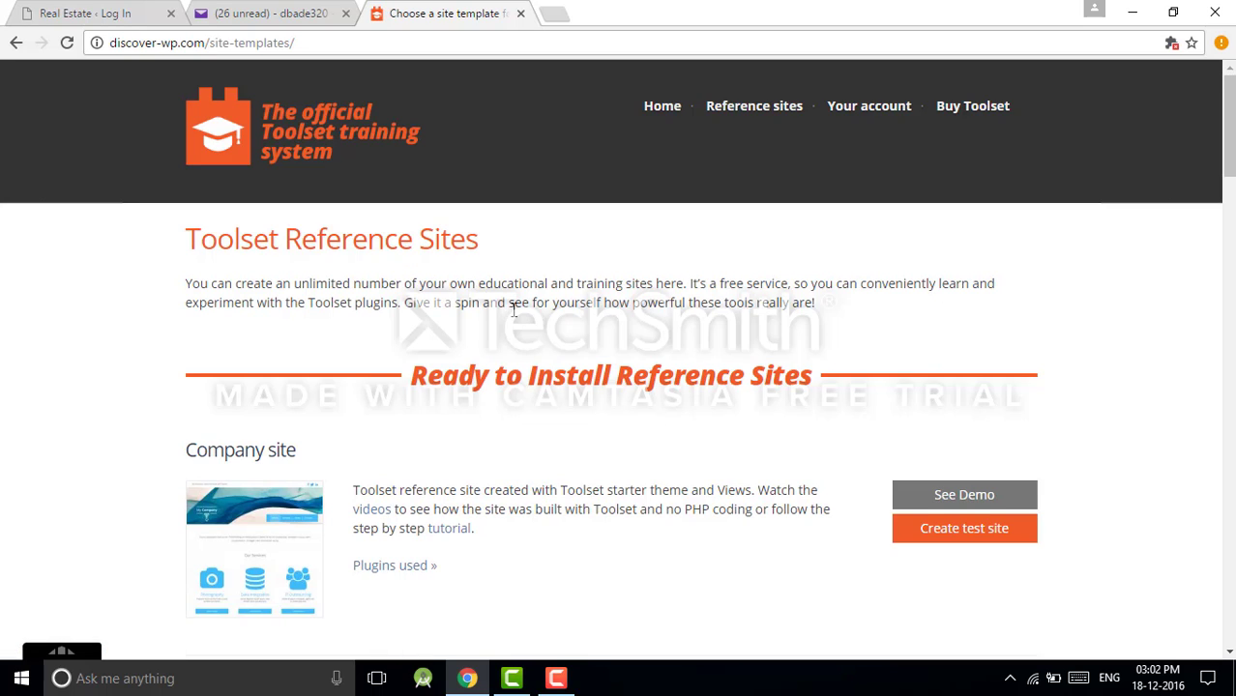
Look through the Reference Sites list: Company site, WooCommerce, Classifieds and Real Estate.
scroll(513, 308, "down", 3)
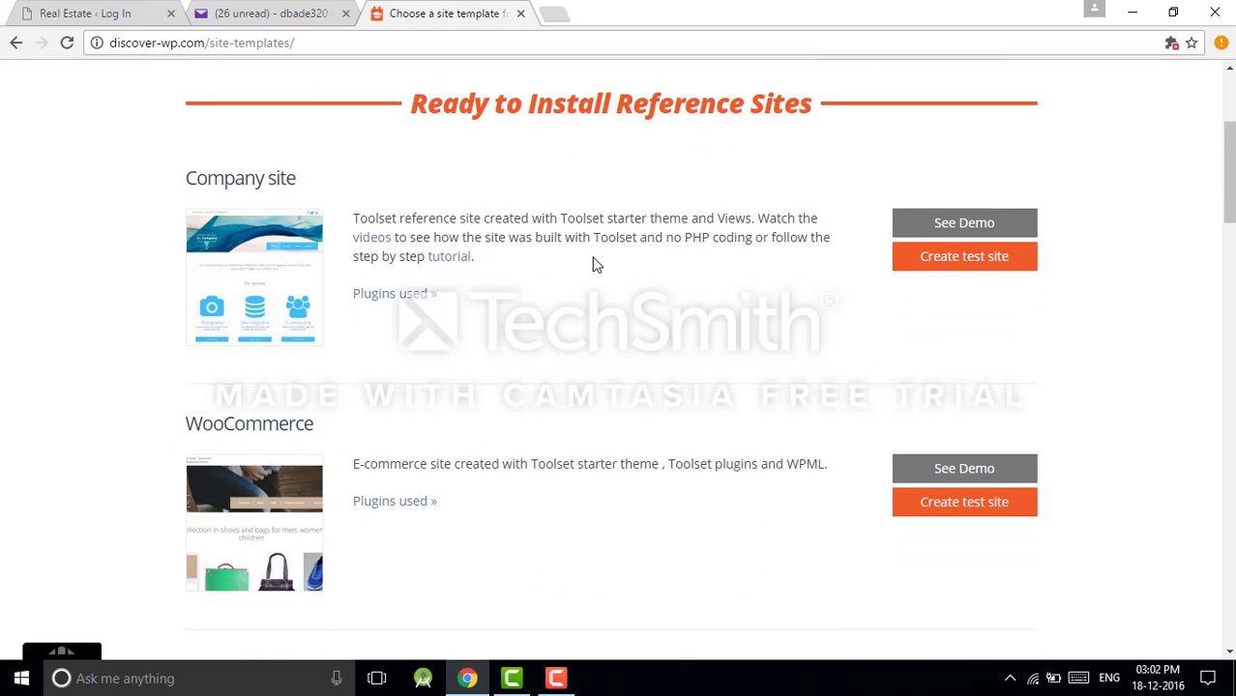
scroll(580, 276, "down", 2)
scroll(366, 268, "down", 6)
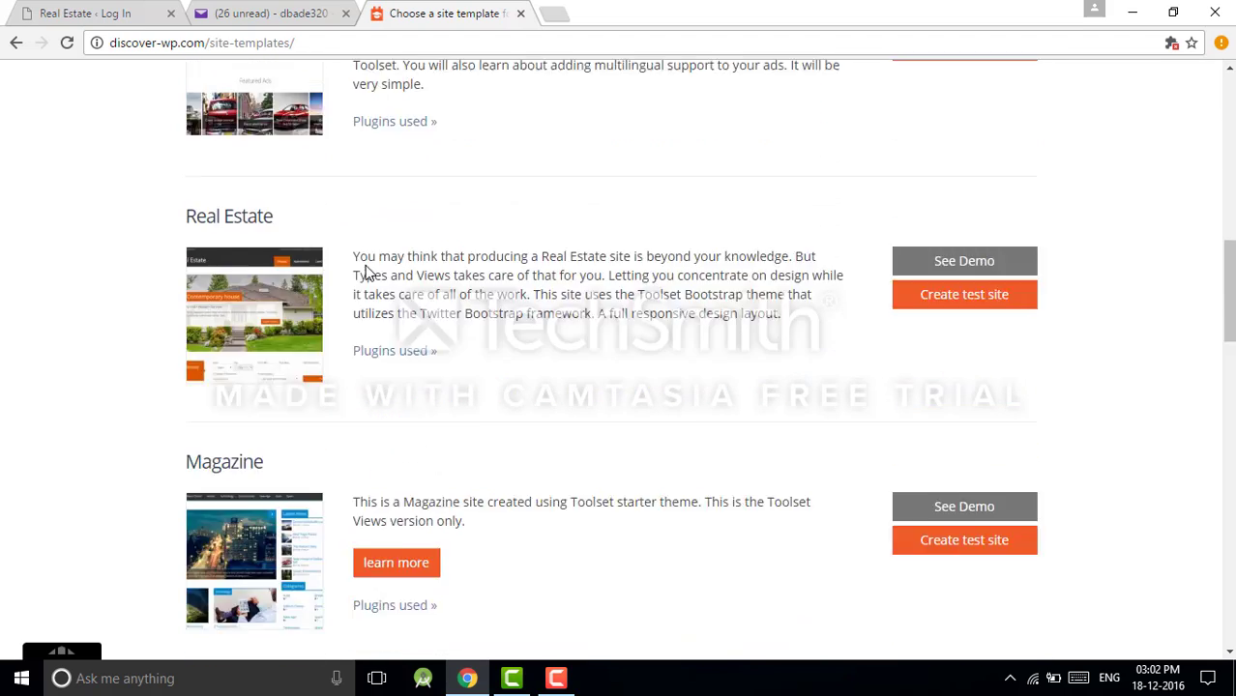
scroll(366, 271, "down", 5)
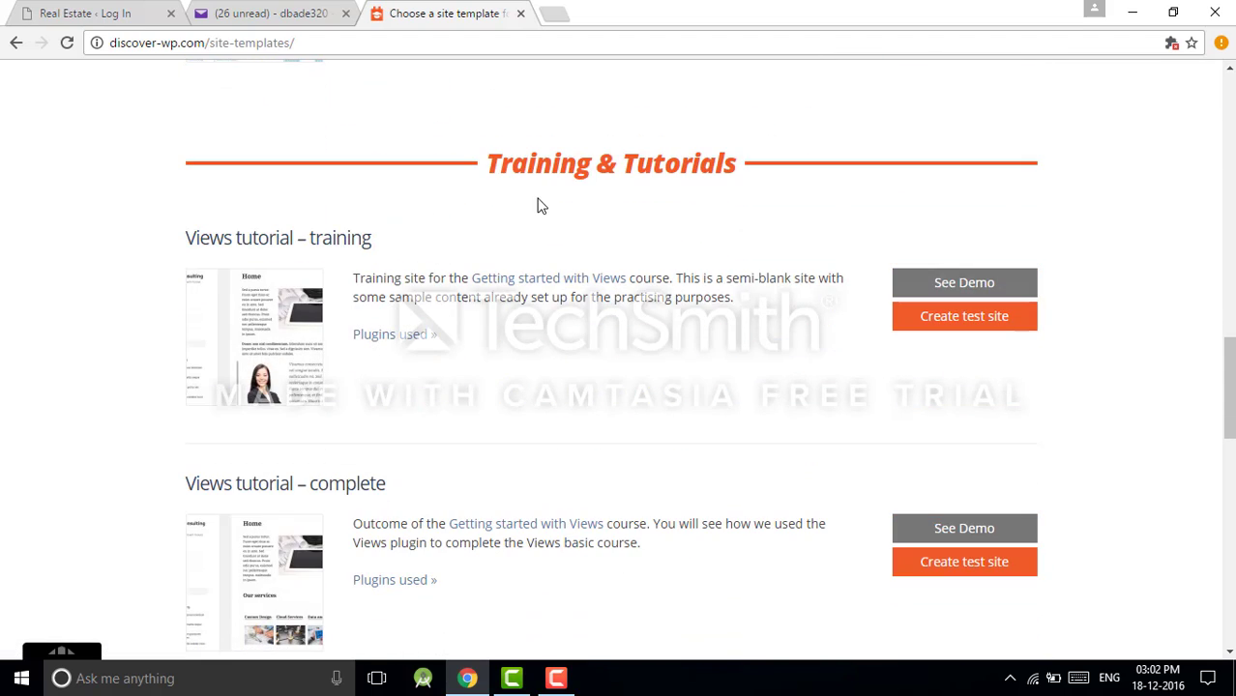
scroll(381, 278, "down", 1)
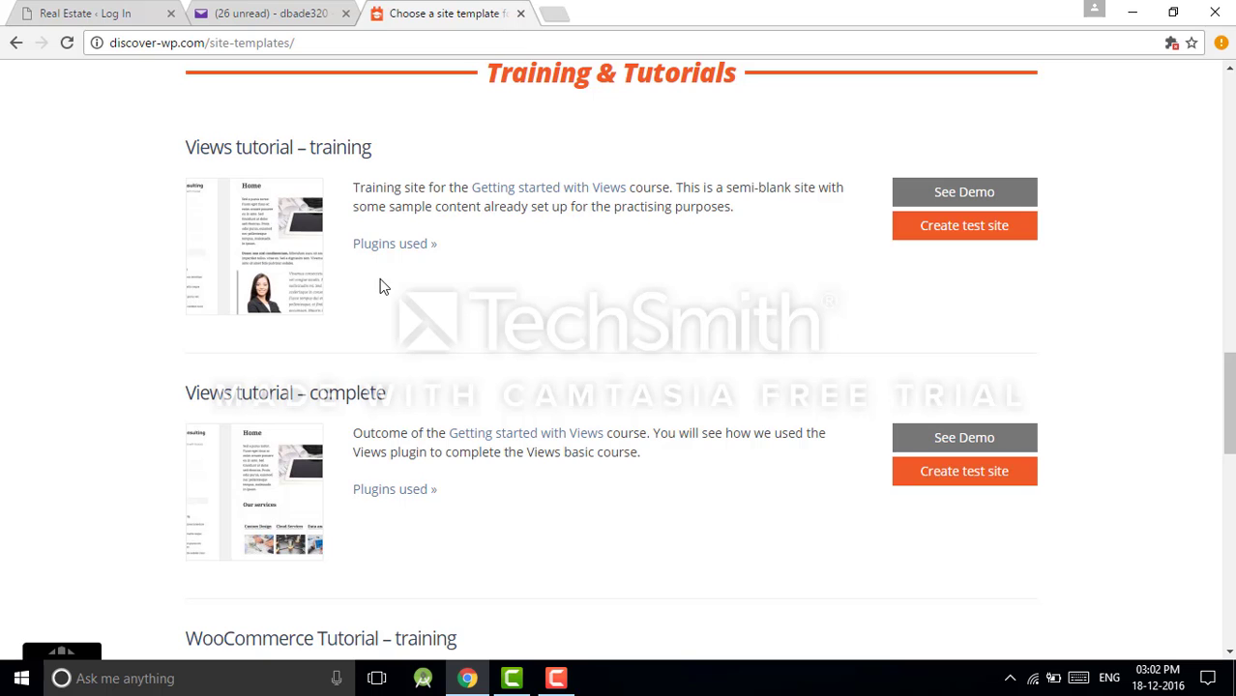
scroll(381, 286, "down", 6)
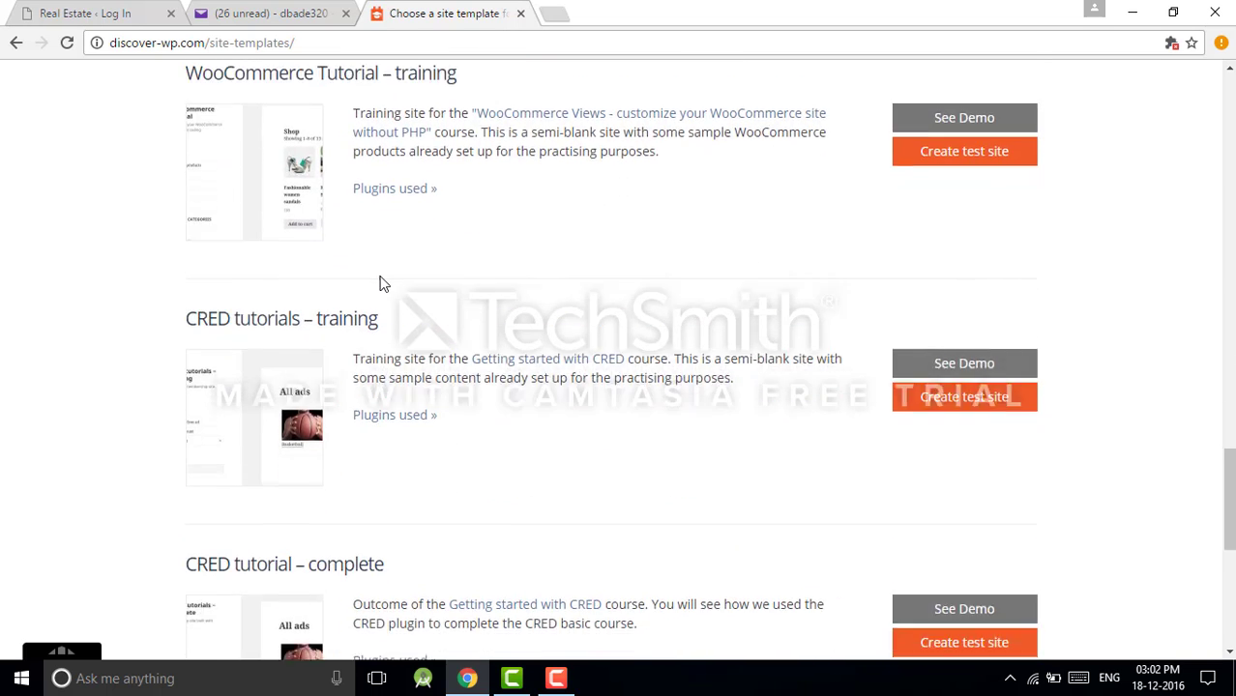
scroll(381, 286, "down", 5)
scroll(379, 279, "up", 15)
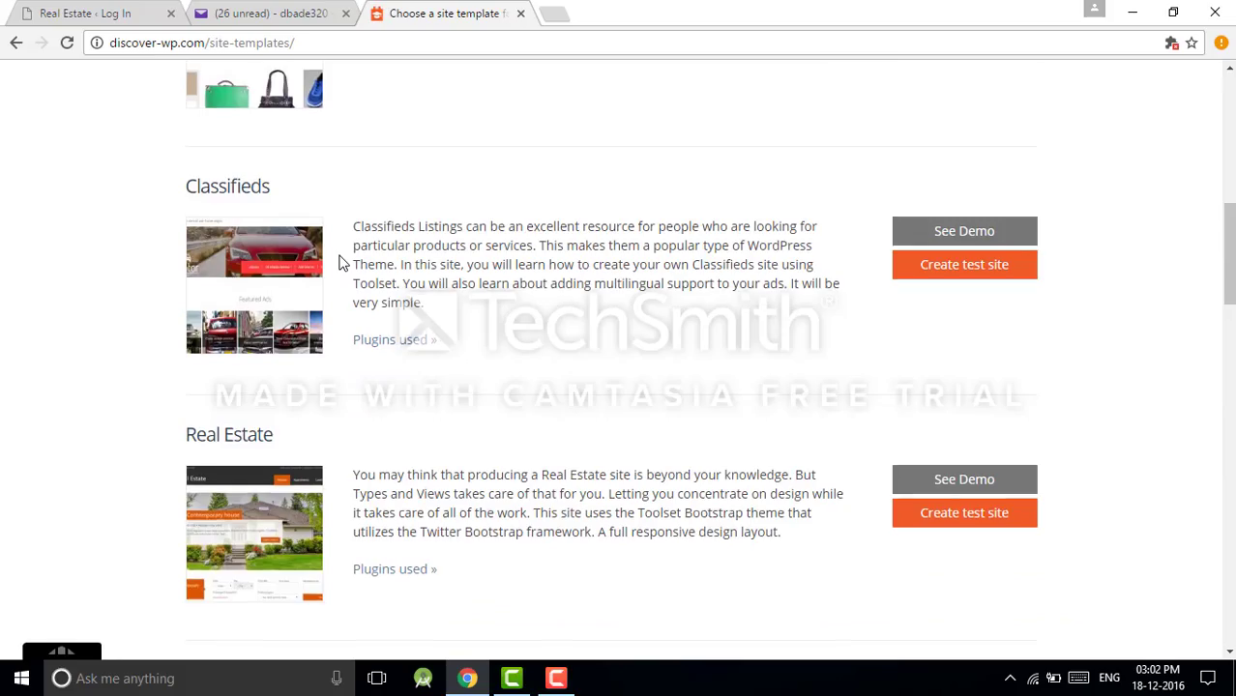
scroll(339, 261, "up", 10)
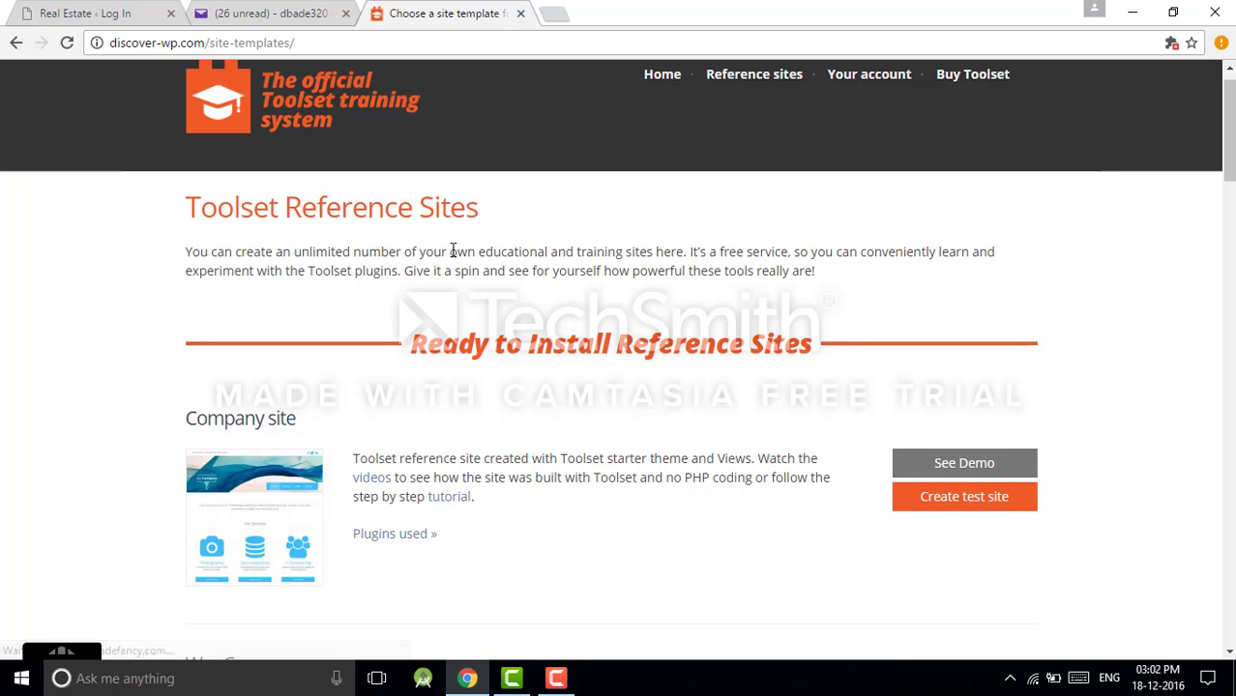
scroll(453, 252, "down", 2)
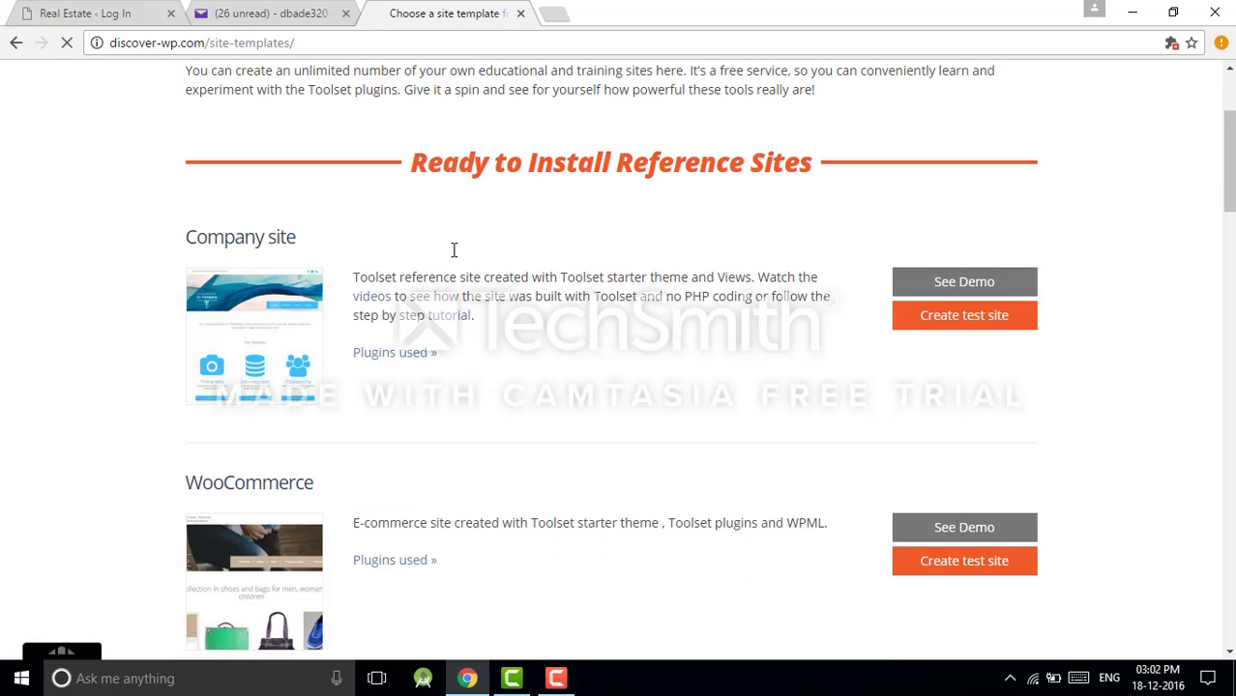
scroll(942, 346, "down", 3)
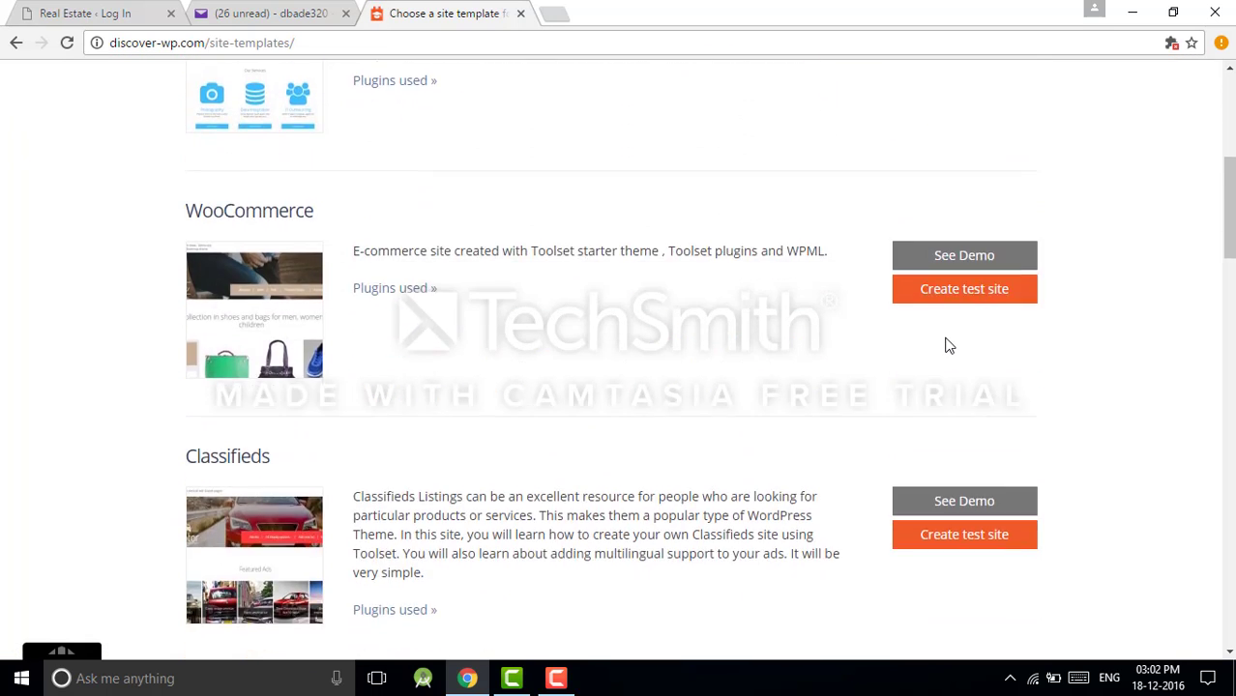
scroll(947, 346, "up", 3)
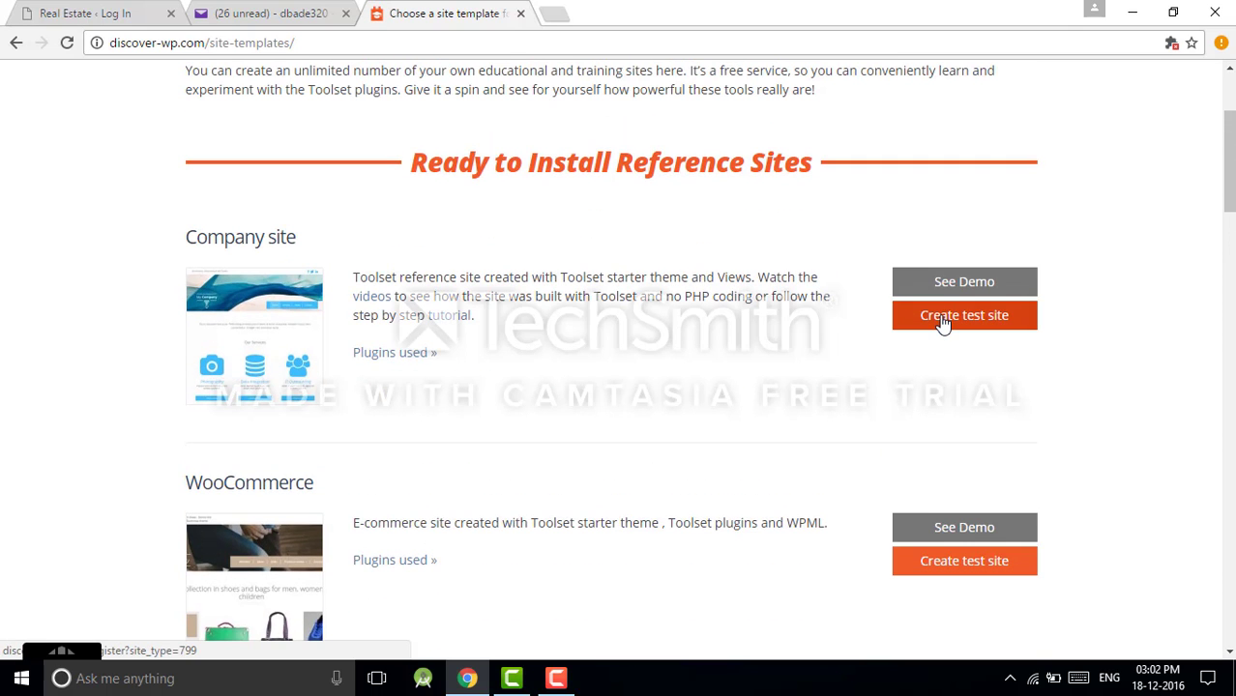
Choose Company site, enter an email and submit the form, which rejects the invalid address.
left_click(943, 324)
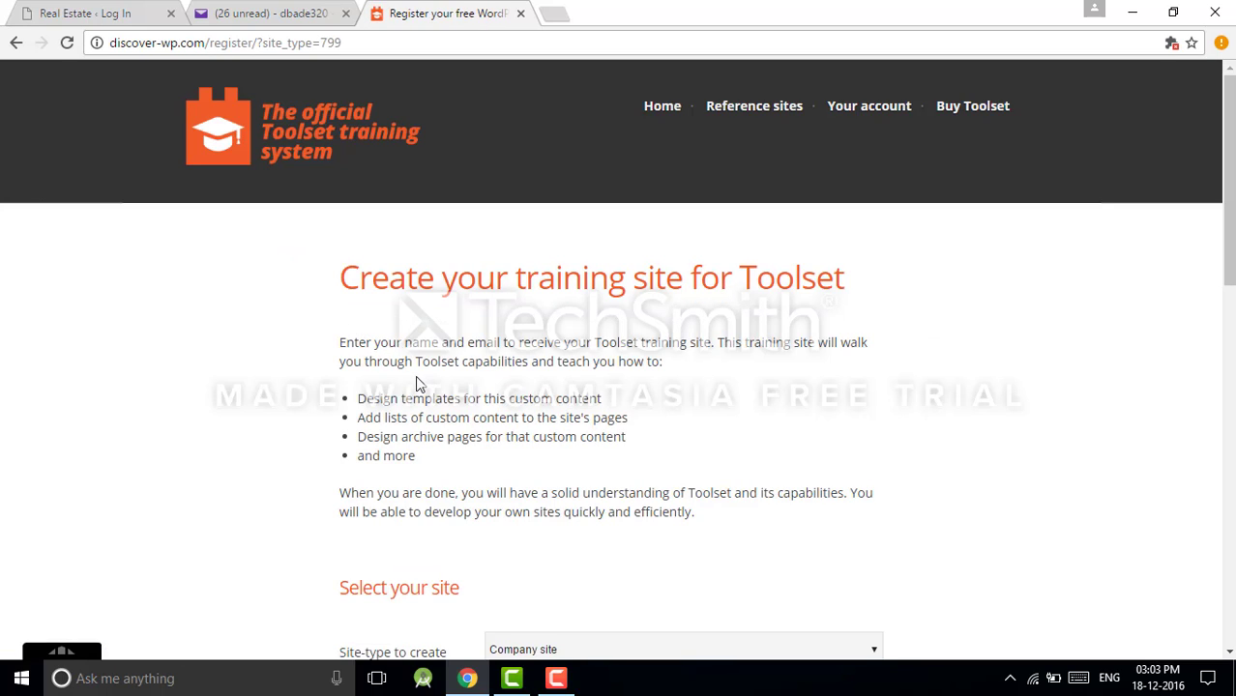
scroll(419, 384, "down", 7)
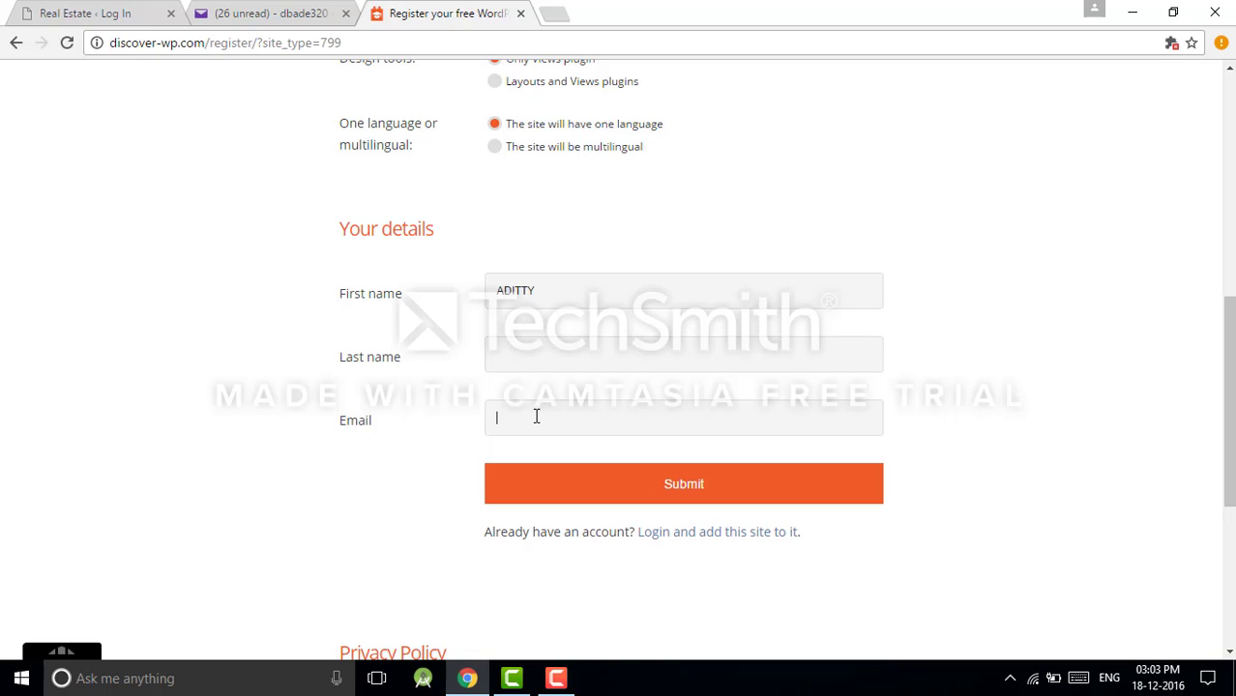
type("d")
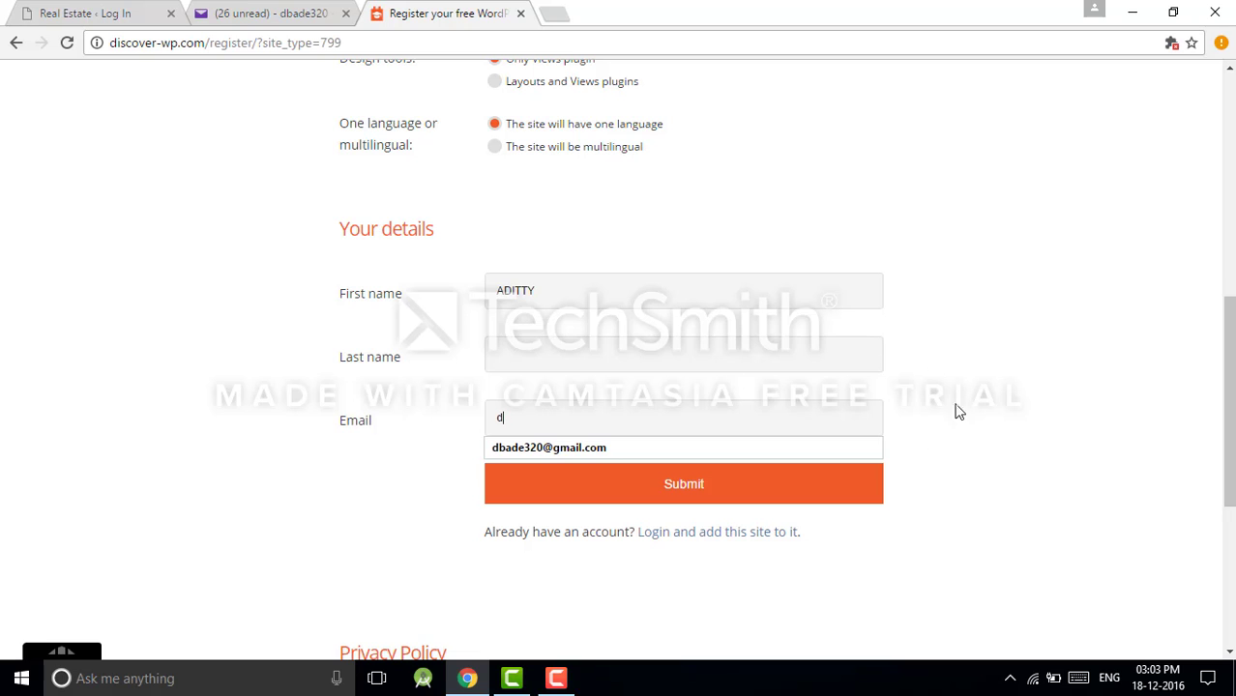
left_click(660, 491)
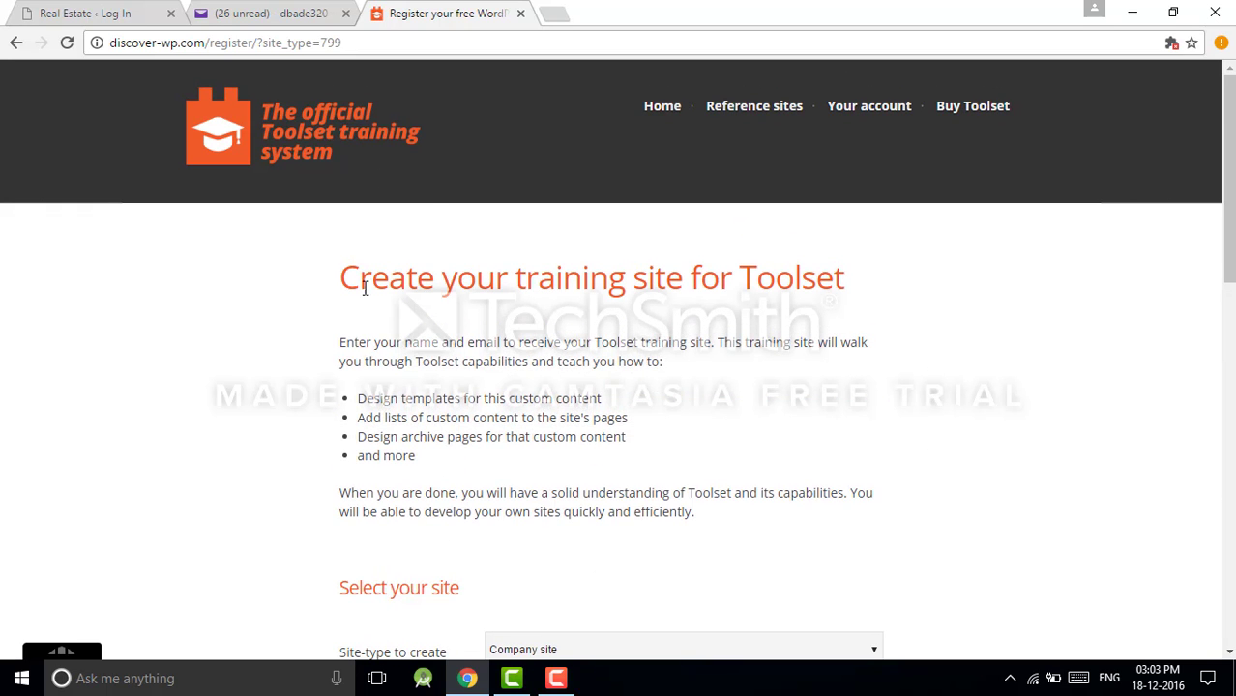
Open the Discover-WP account-details email in Yahoo Mail and select the login password for copying.
left_click(276, 13)
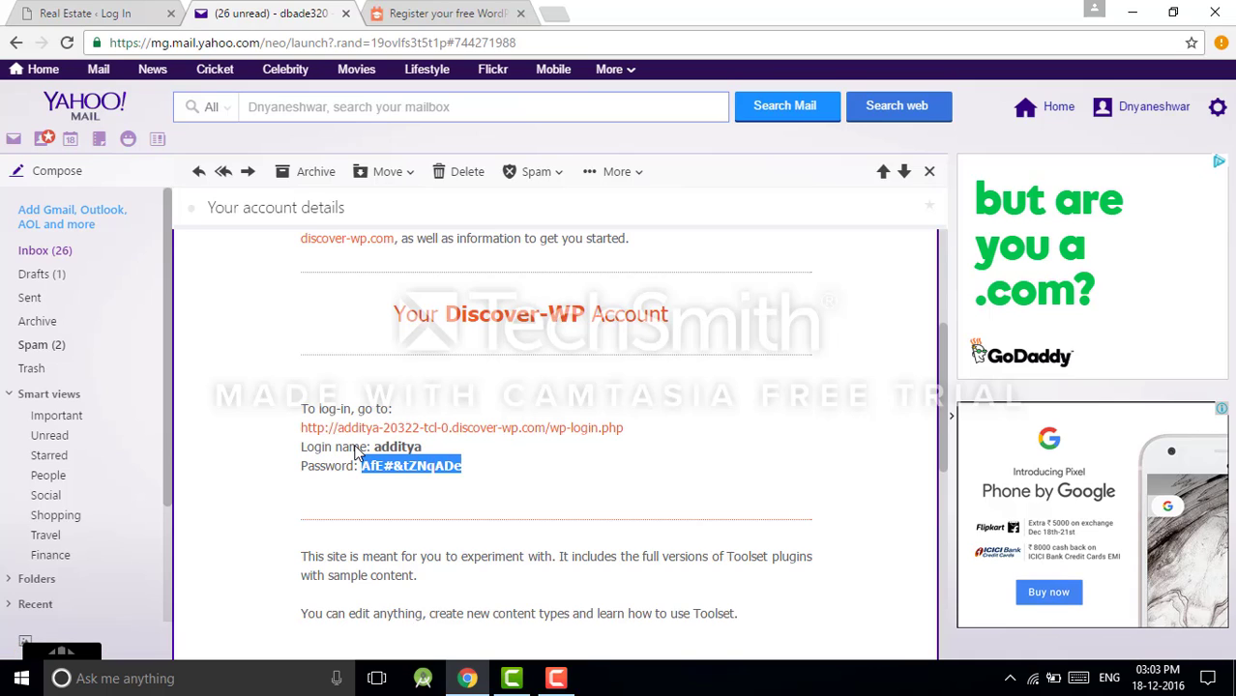
left_click(476, 457)
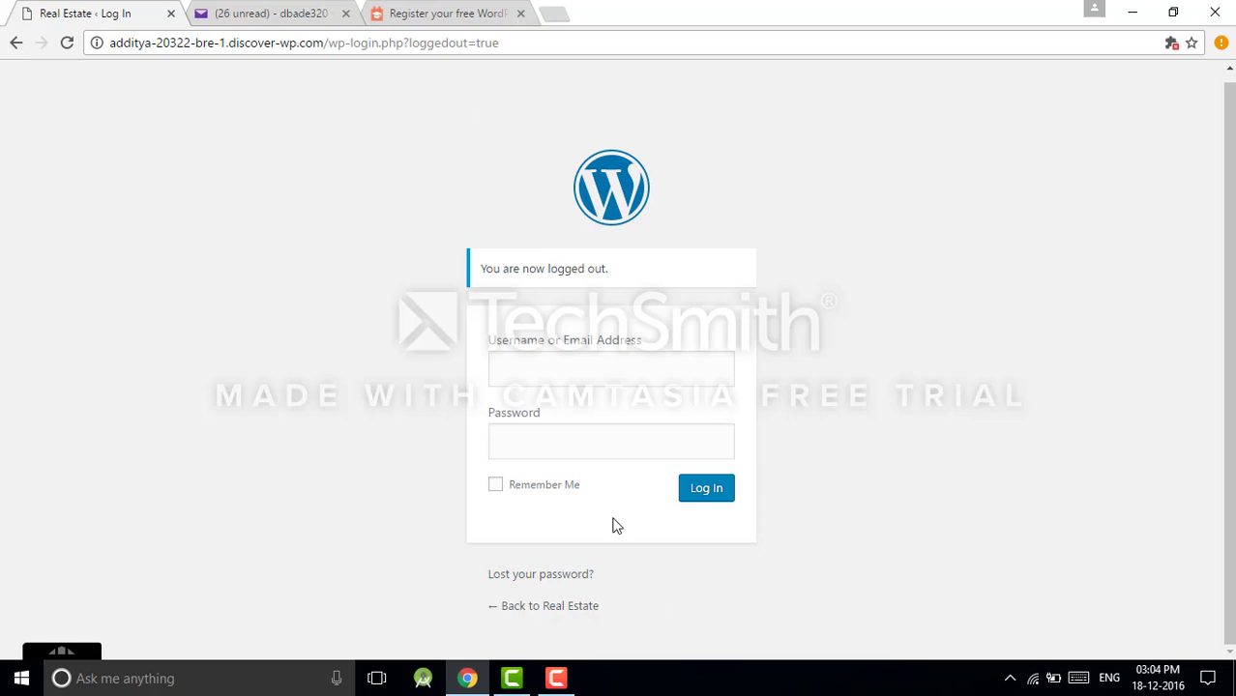
left_click(414, 11)
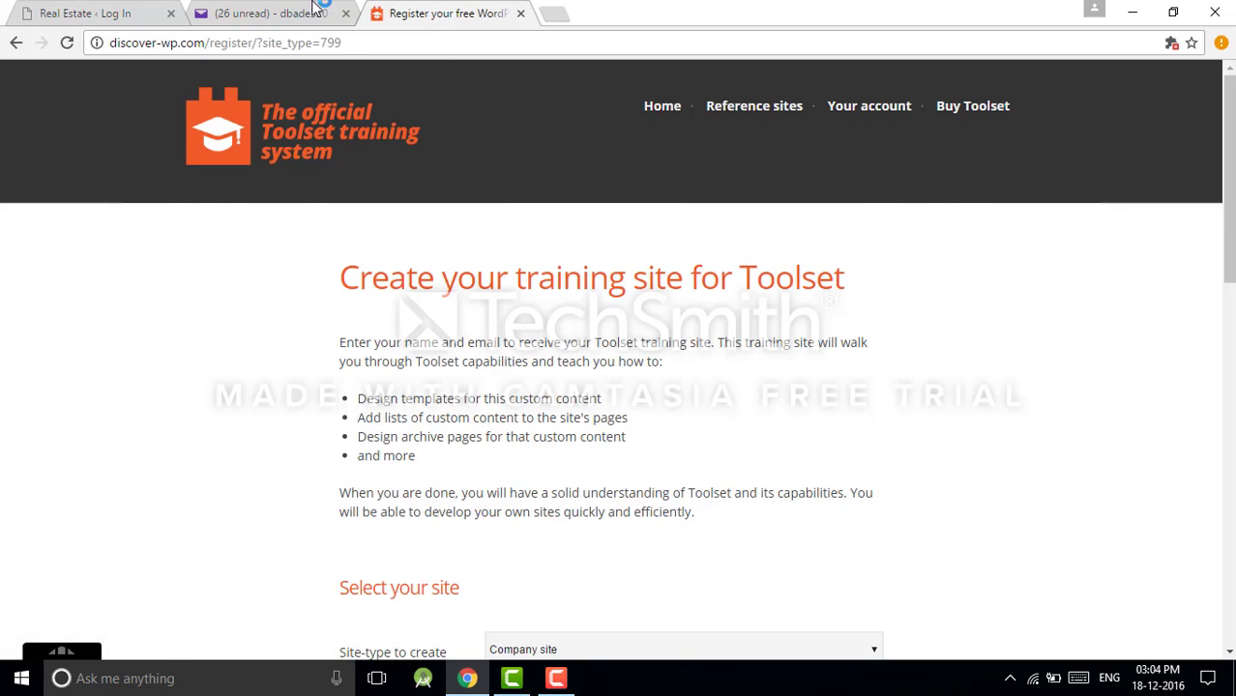
left_click(271, 13)
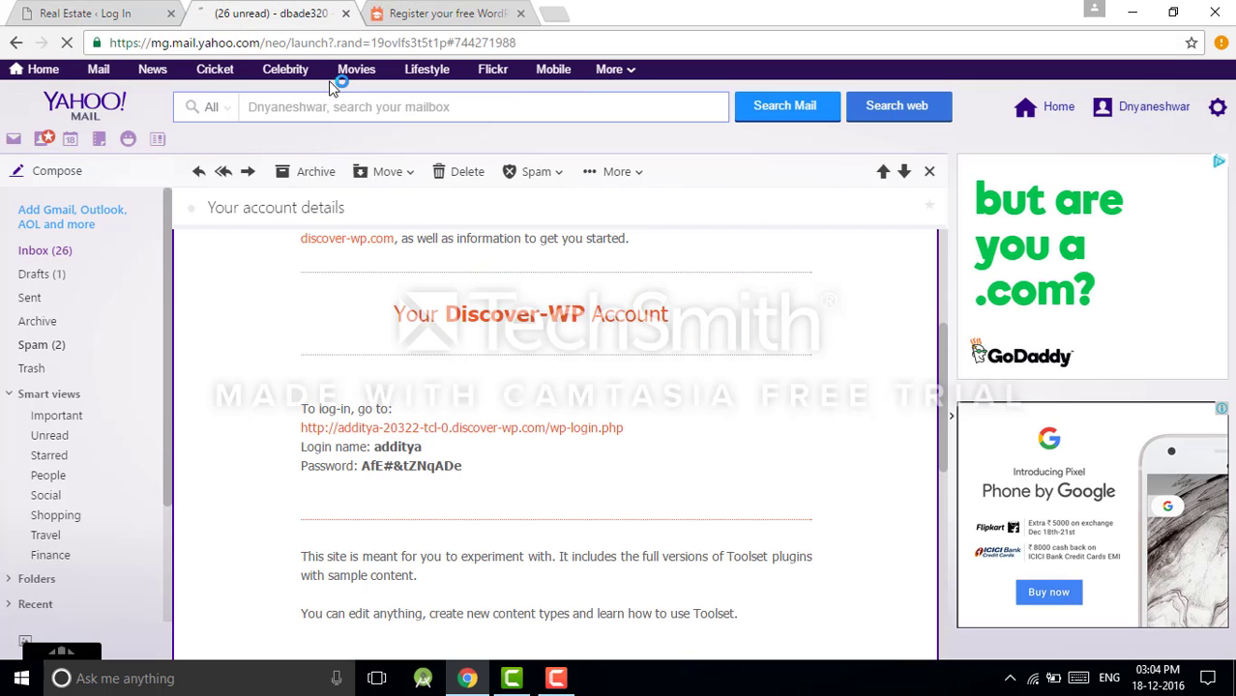
left_click_drag(425, 451, 380, 455)
left_click_drag(473, 463, 365, 470)
right_click(376, 468)
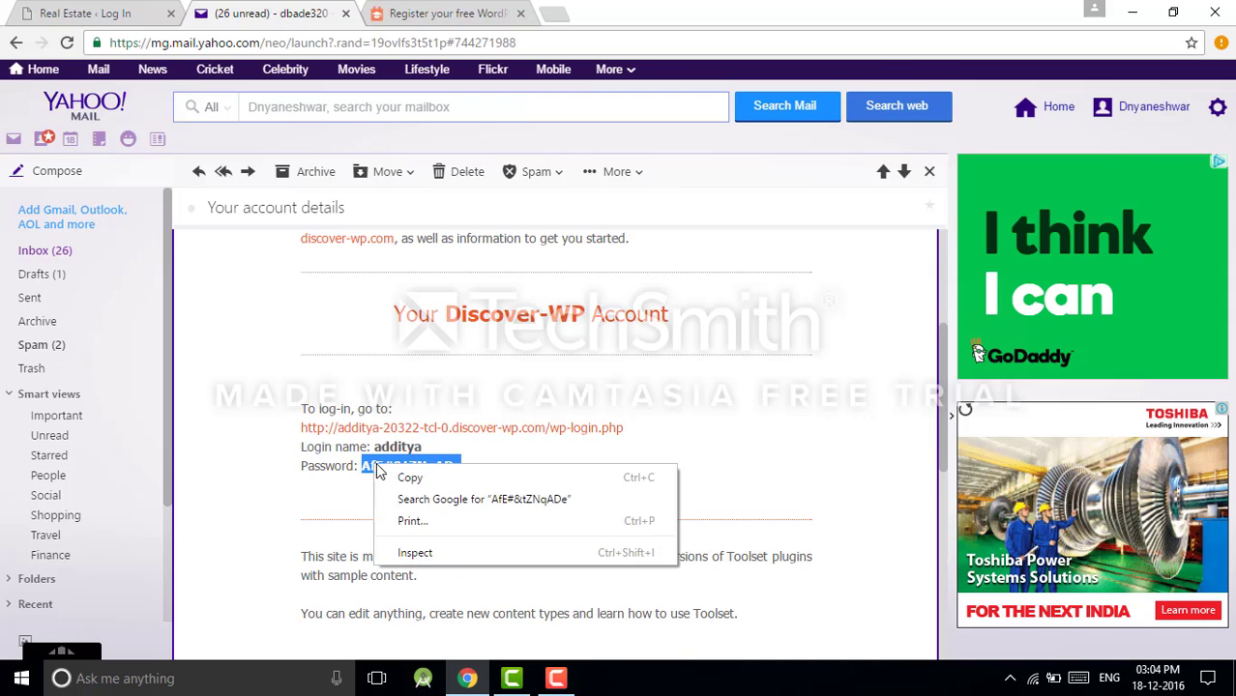
Copy the account password and log in to the Real Estate training site with it.
left_click(411, 475)
left_click(92, 12)
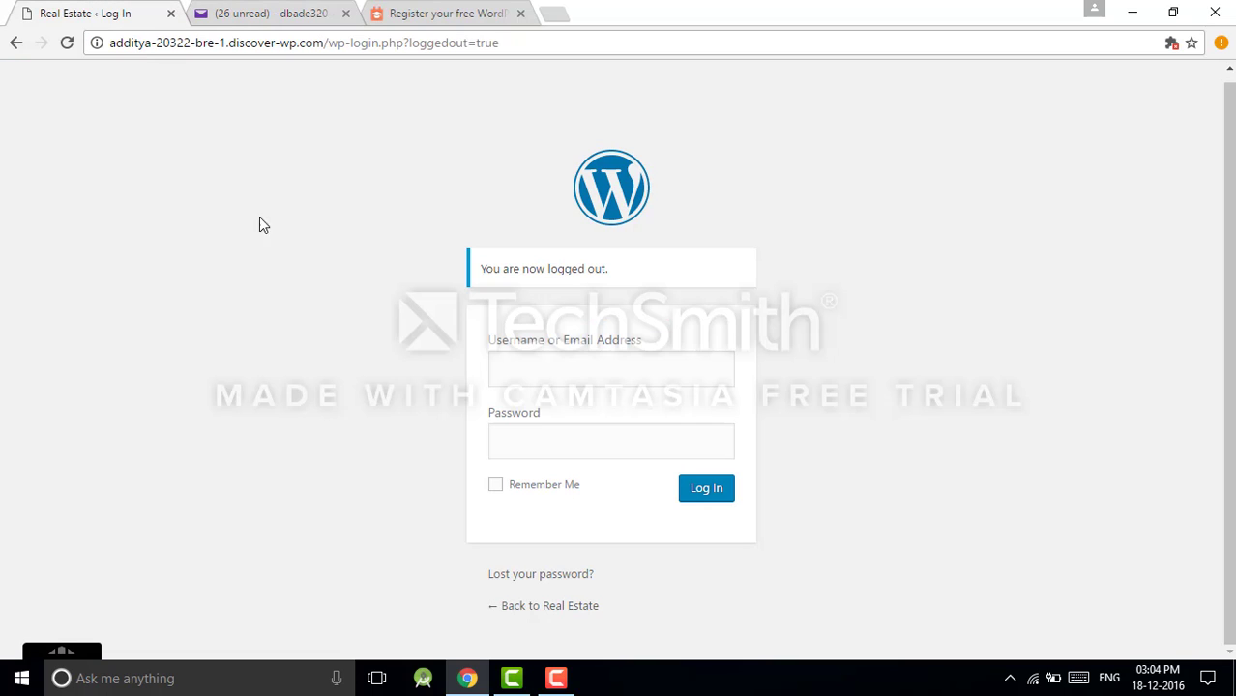
left_click(520, 367)
type("a")
left_click(530, 404)
left_click(530, 439)
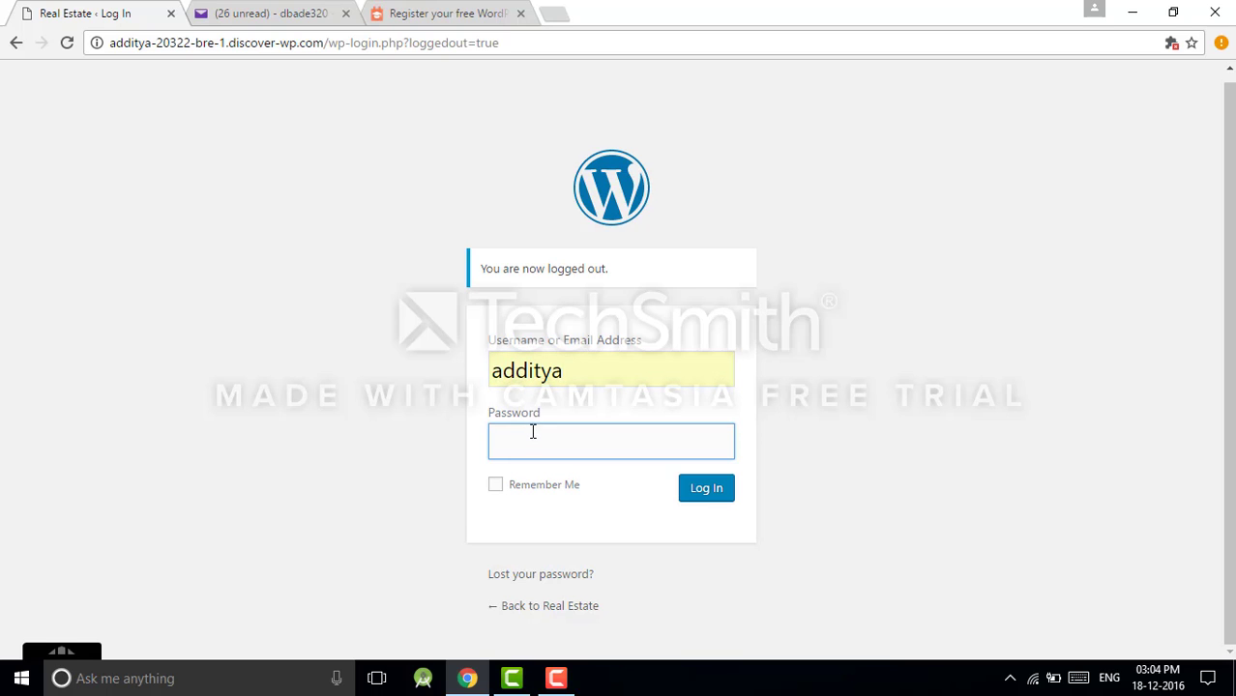
right_click(532, 433)
left_click(588, 292)
left_click(702, 494)
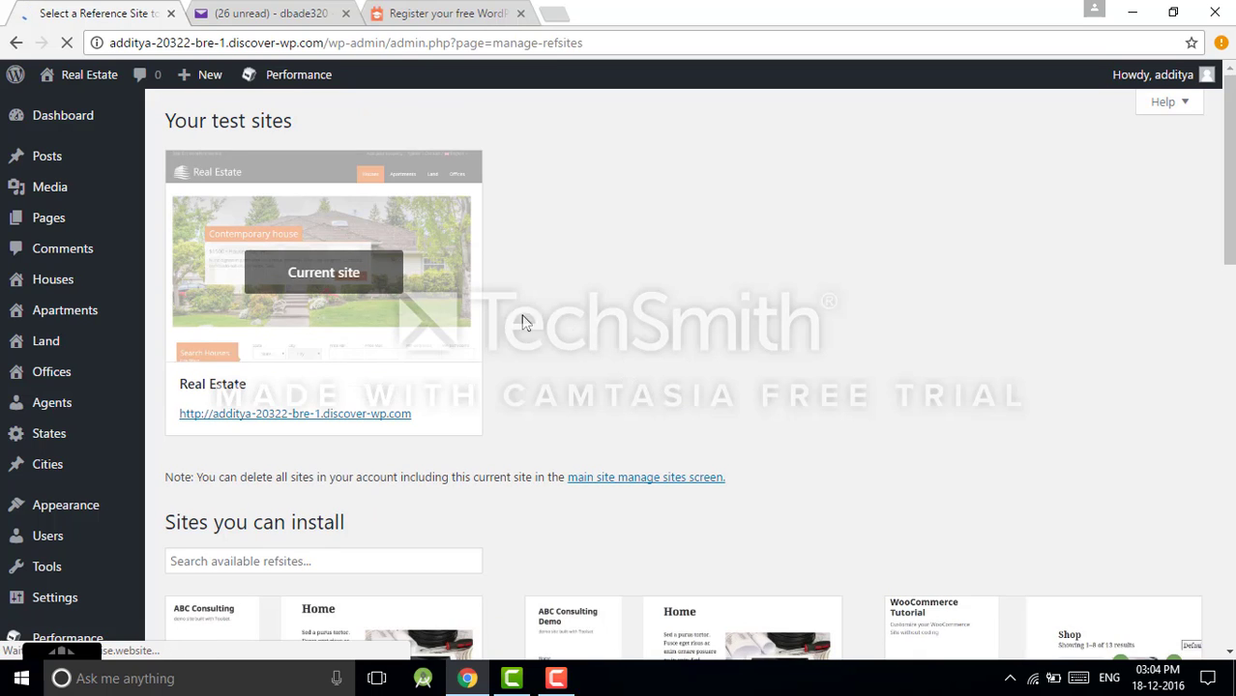
Decline saving the password in the browser and scroll the Manage my sites page.
scroll(306, 361, "down", 4)
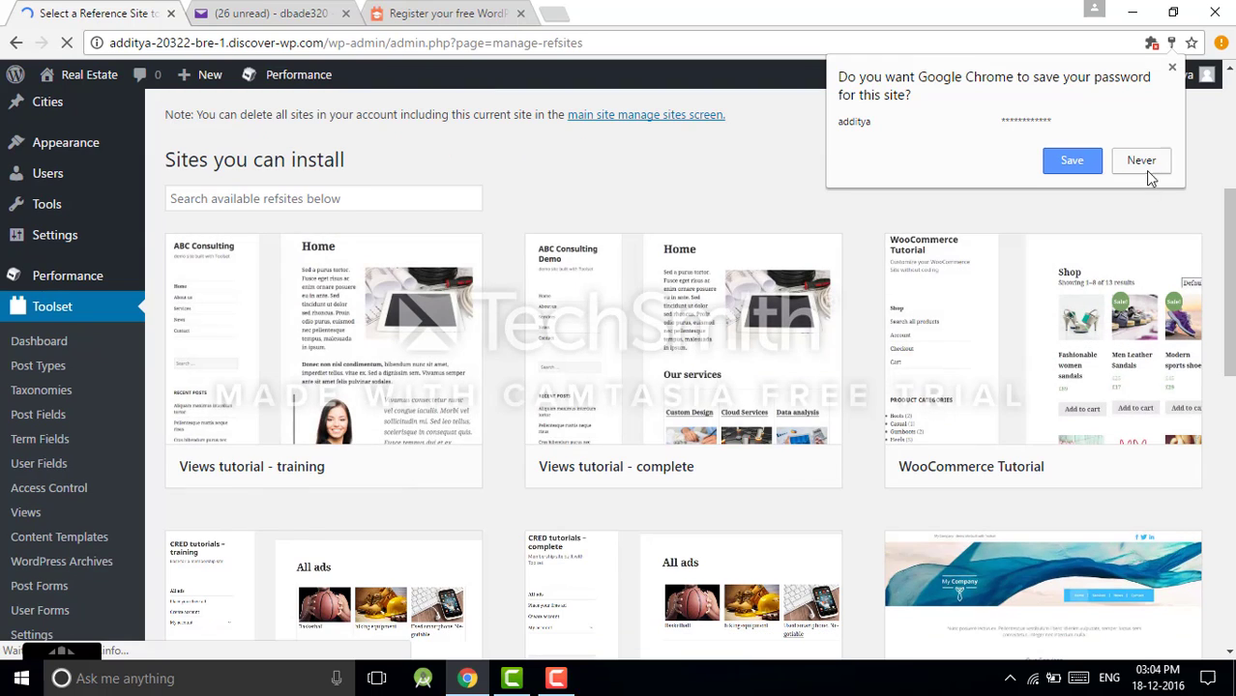
left_click(1141, 160)
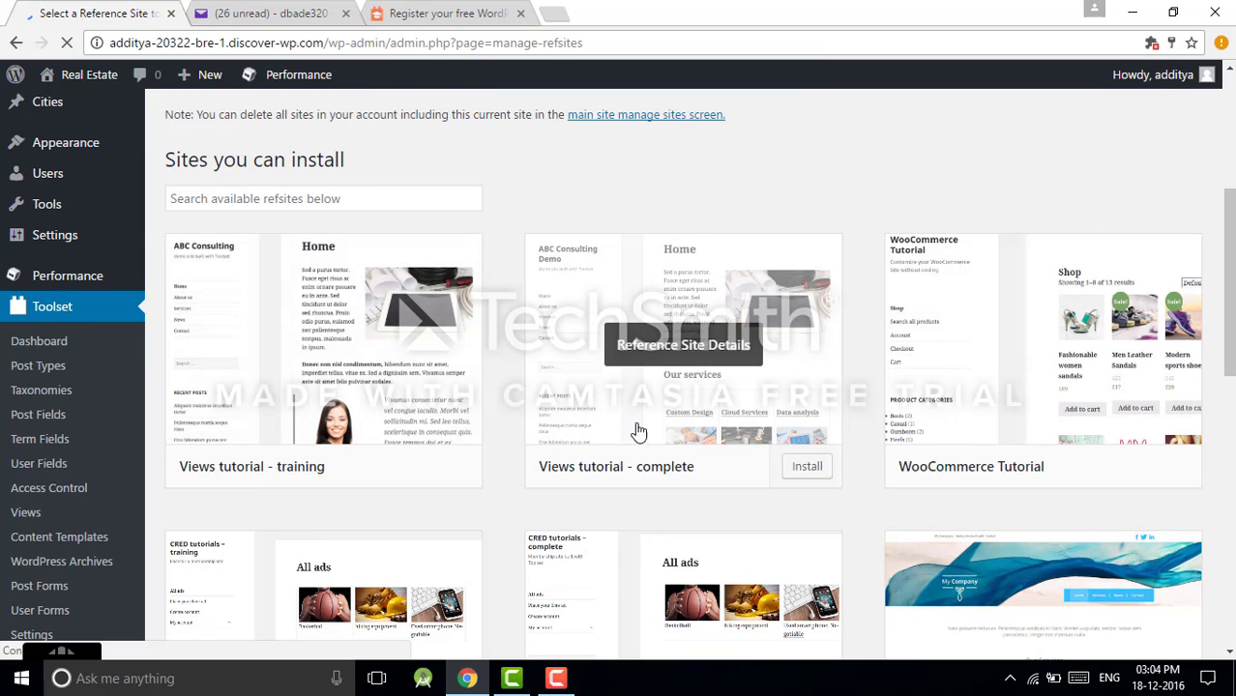
scroll(334, 414, "down", 5)
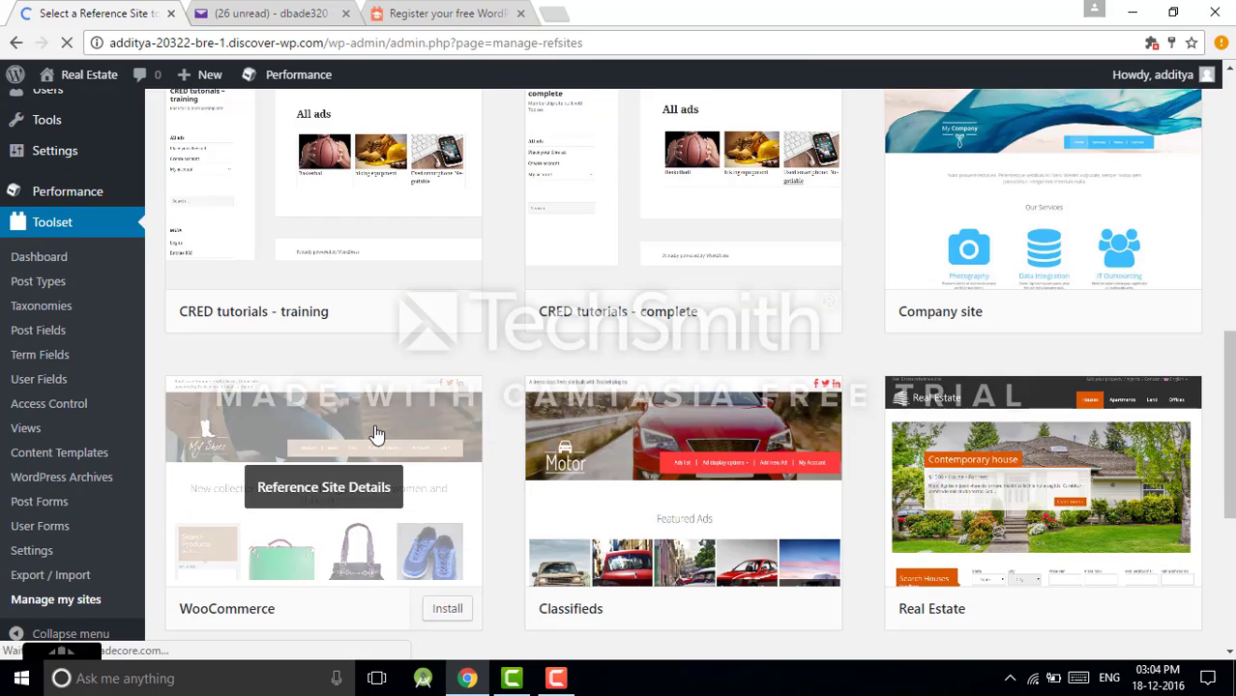
scroll(377, 432, "up", 10)
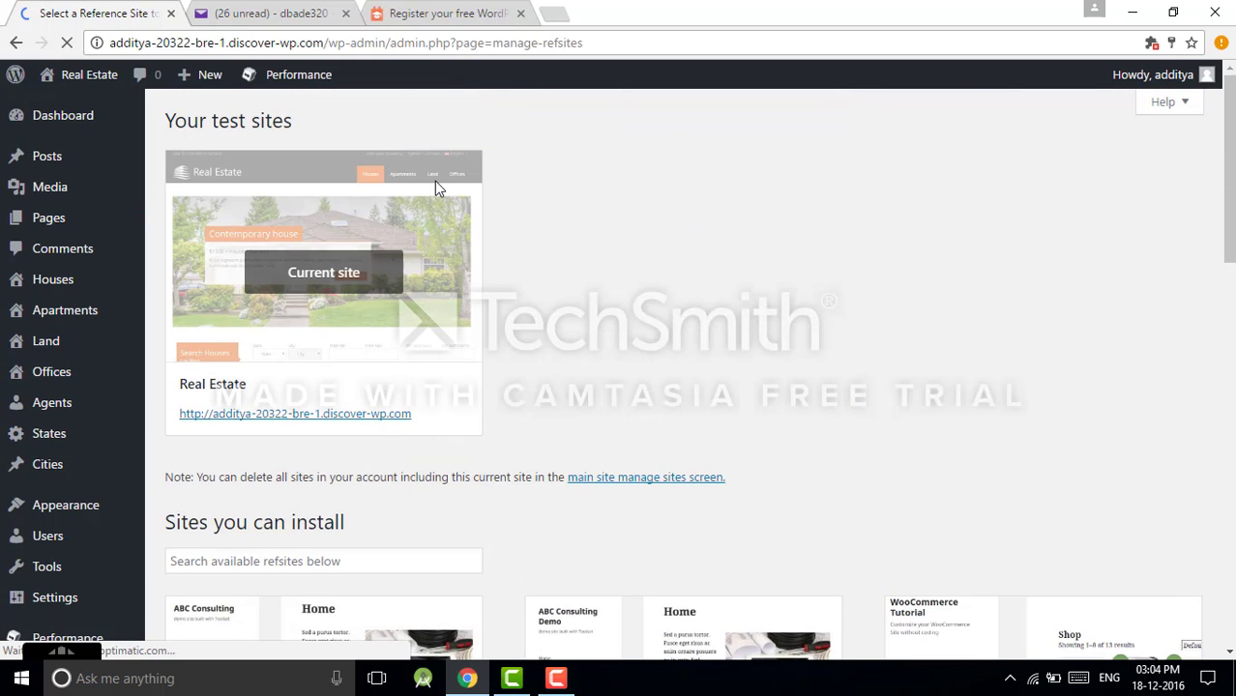
scroll(434, 181, "down", 3)
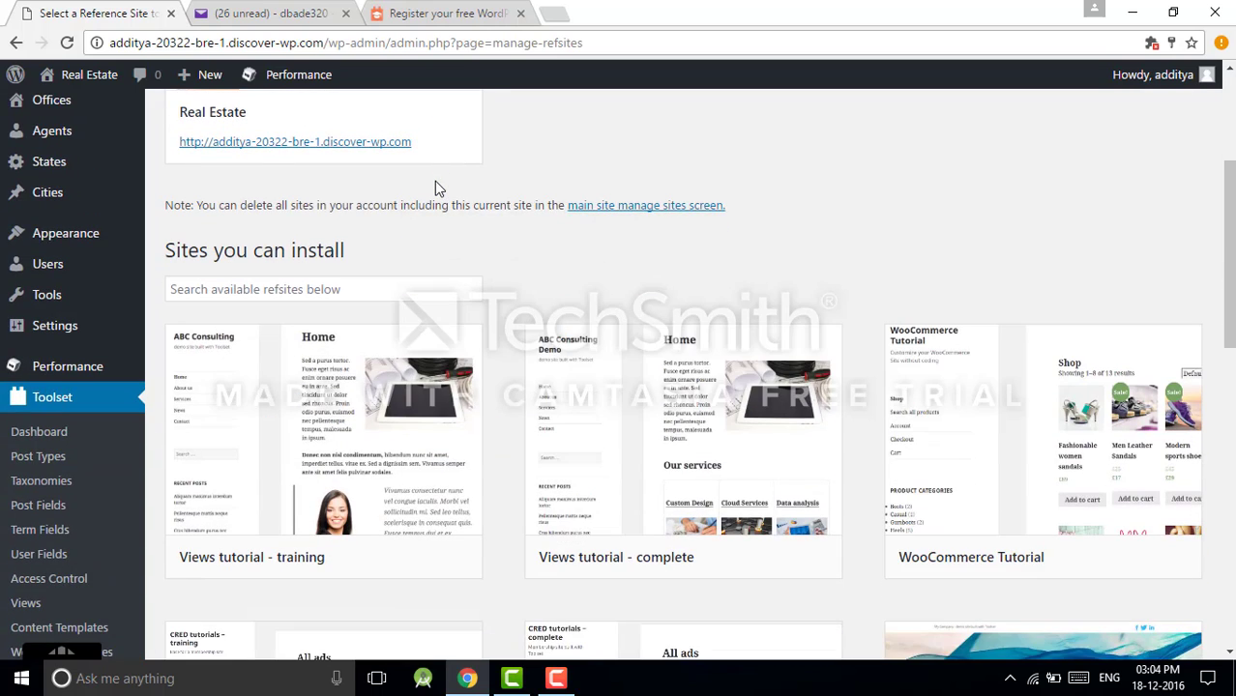
scroll(434, 180, "down", 6)
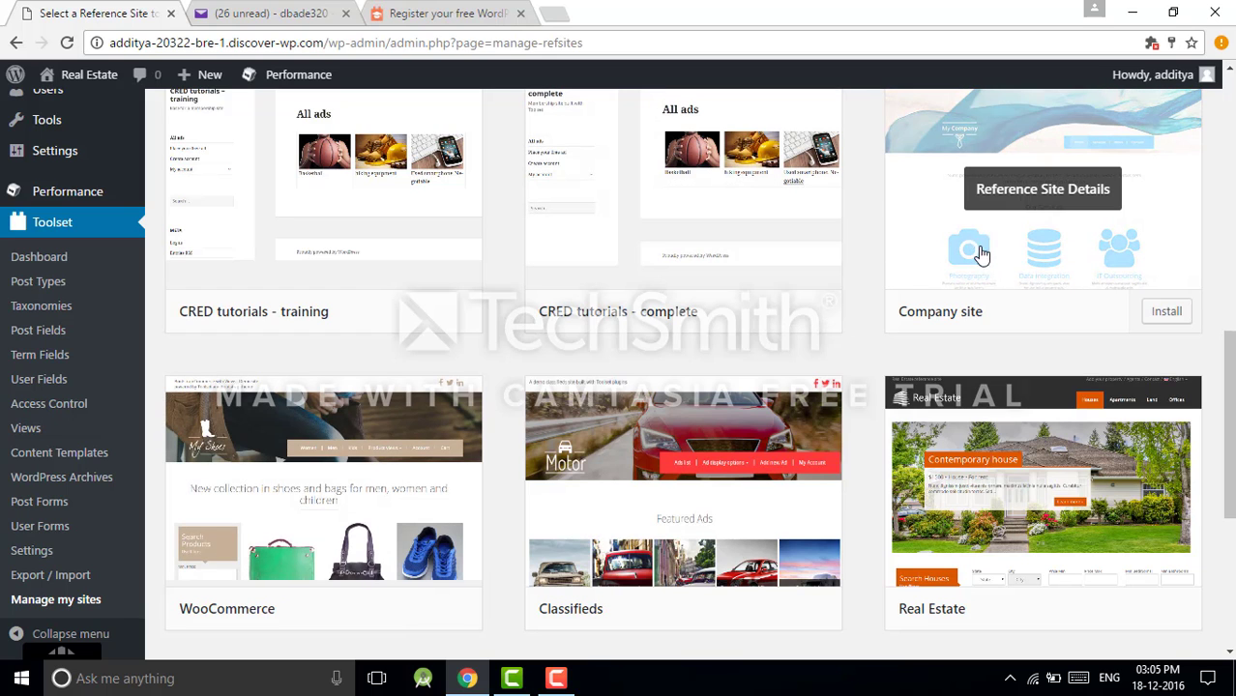
scroll(980, 252, "up", 2)
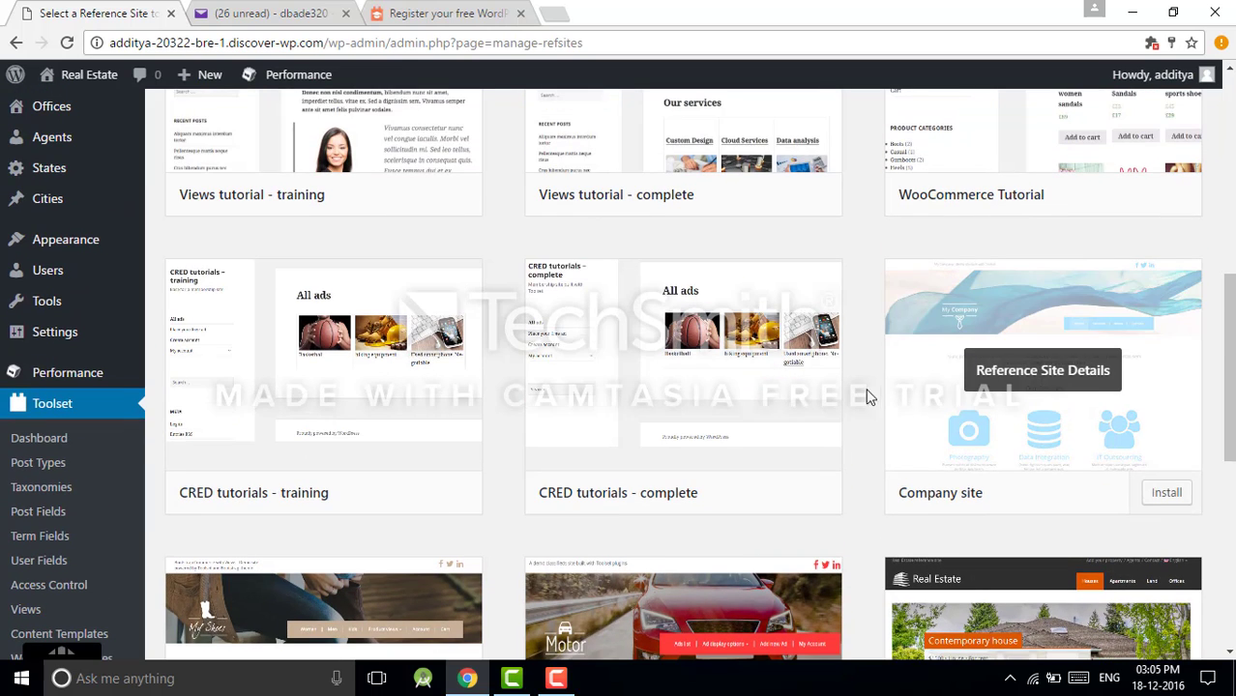
Look through the installable reference sites and find the Company site card.
left_click(338, 366)
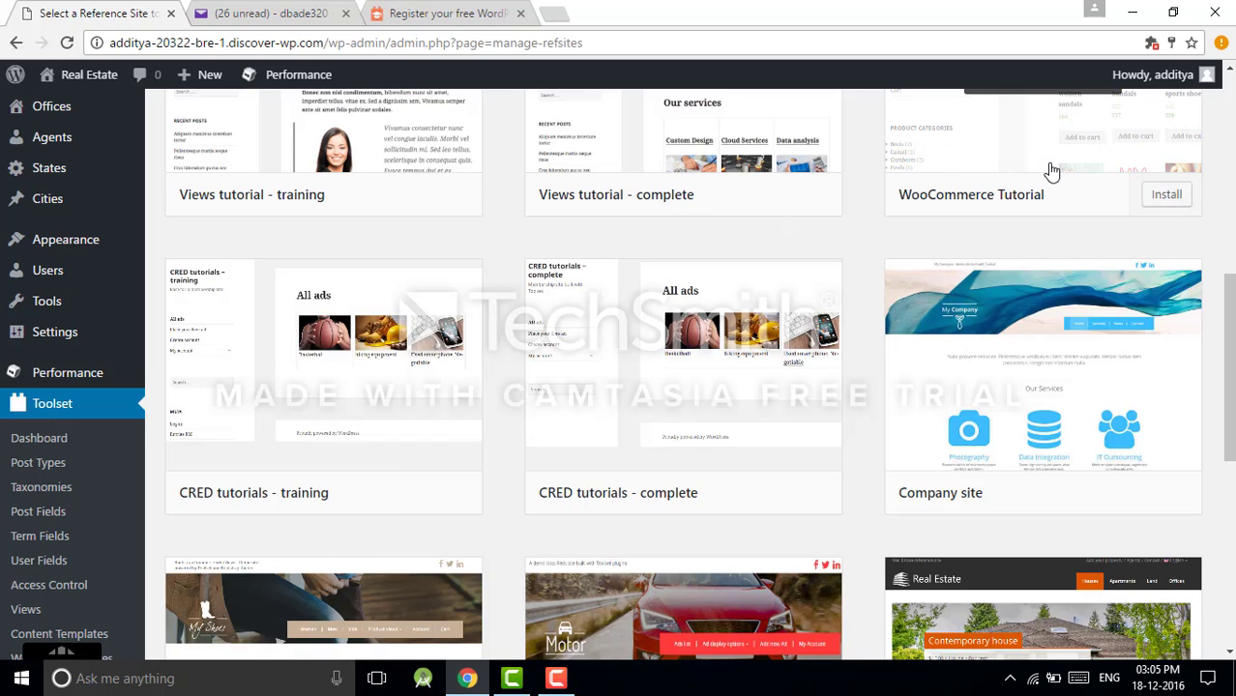
scroll(1051, 174, "up", 2)
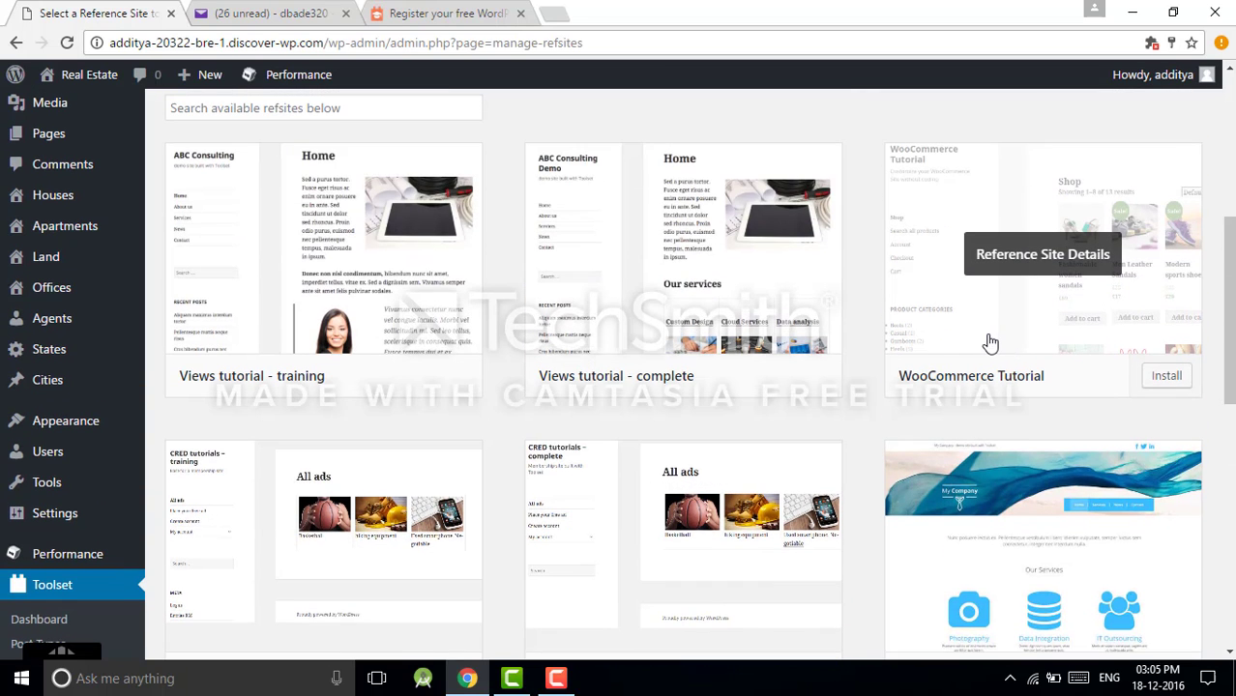
scroll(988, 342, "down", 5)
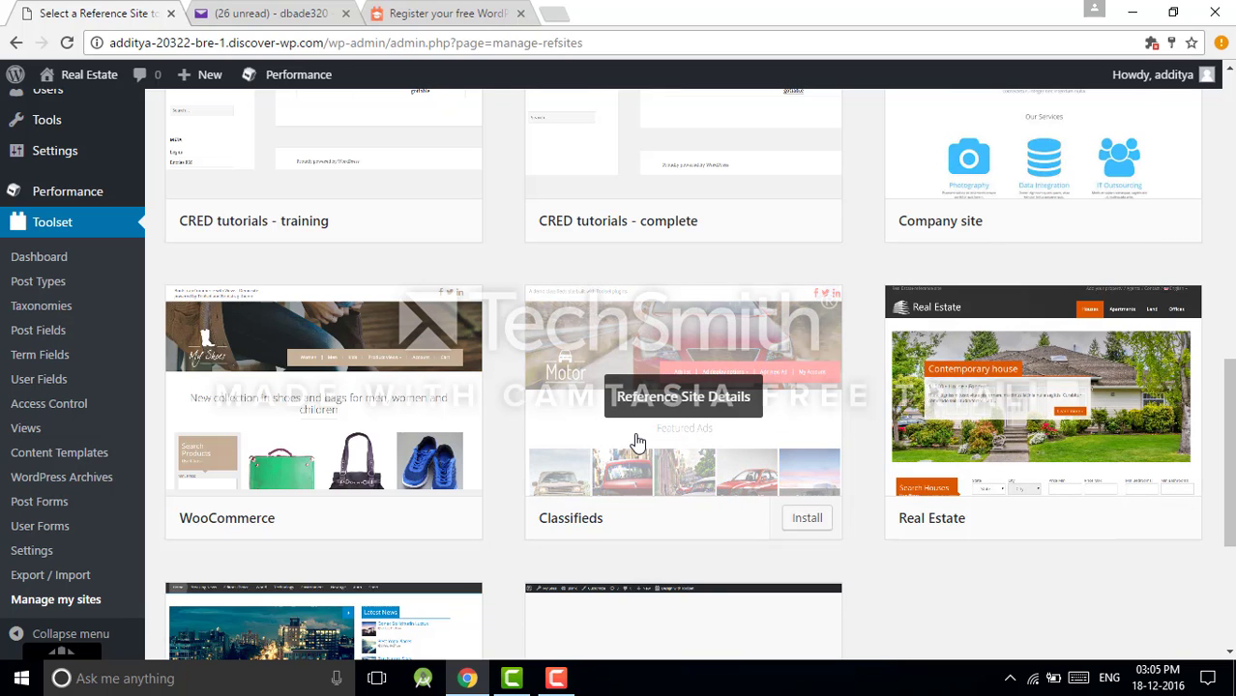
scroll(633, 440, "down", 3)
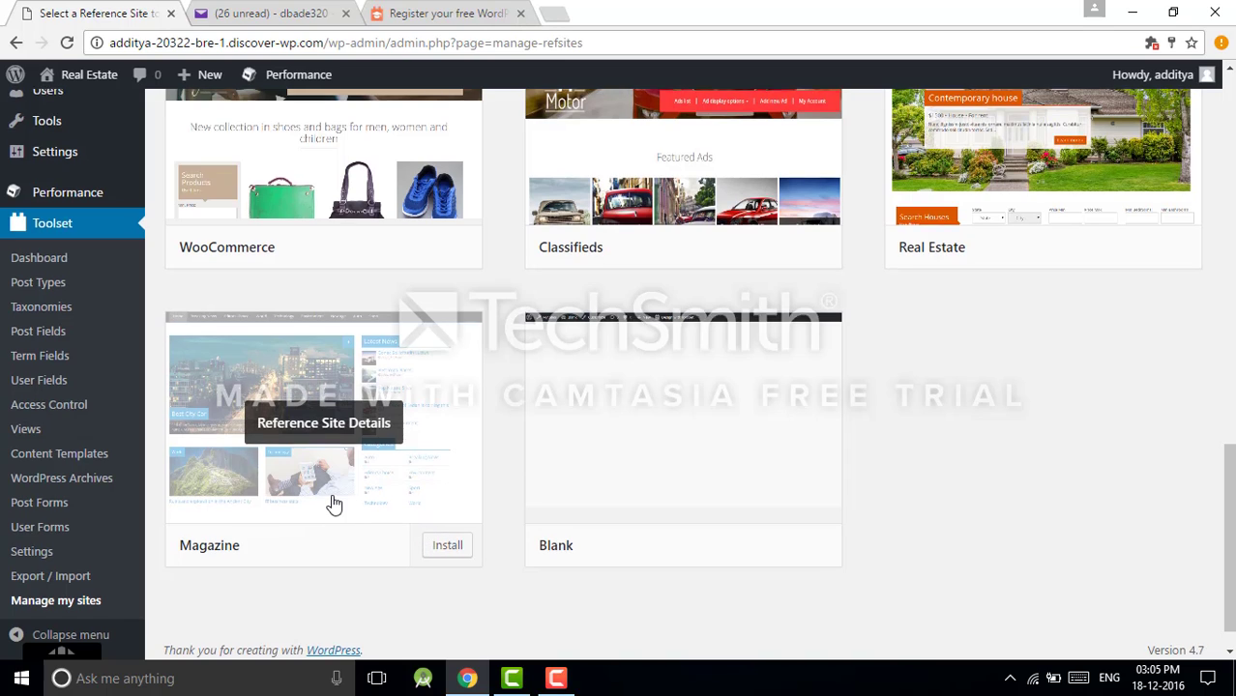
scroll(348, 488, "up", 3)
scroll(370, 584, "down", 3)
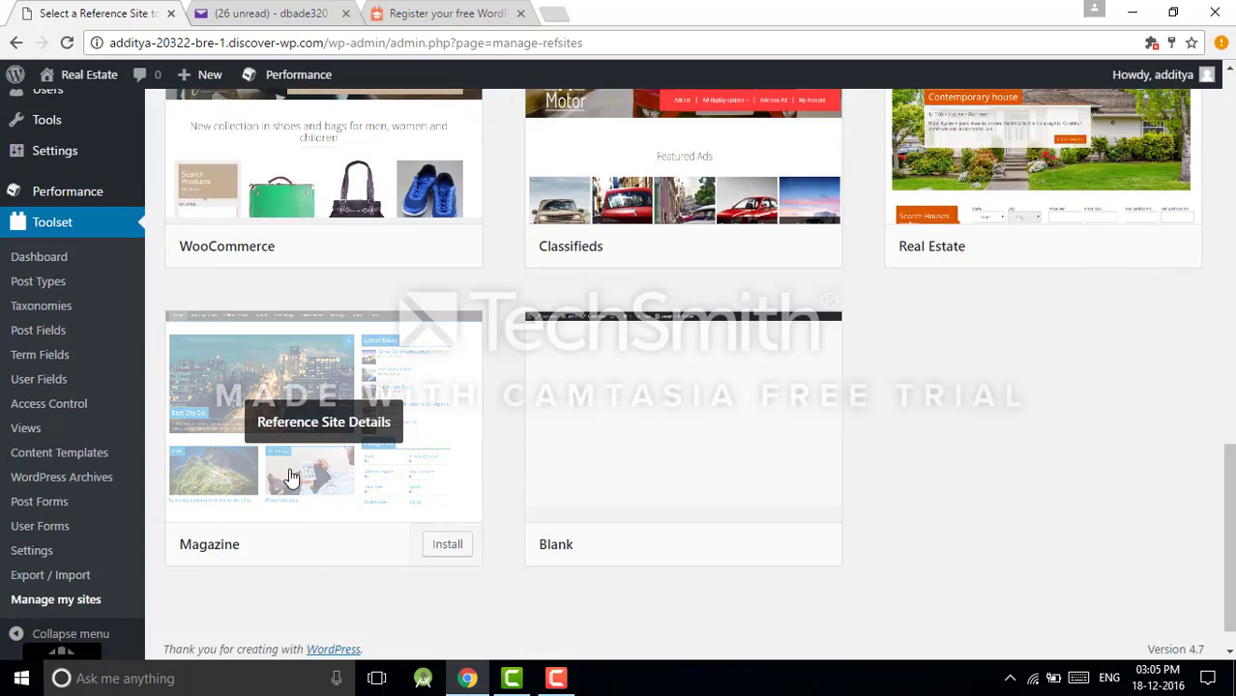
scroll(494, 502, "up", 5)
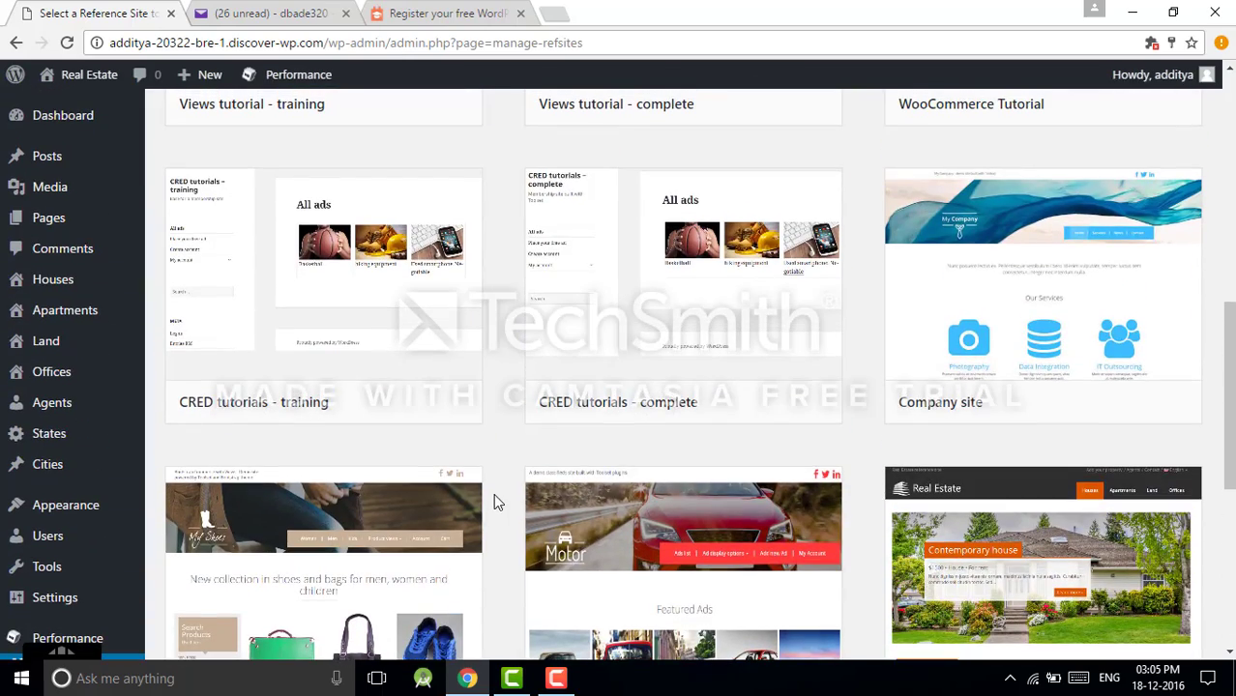
scroll(494, 502, "down", 5)
scroll(494, 502, "up", 10)
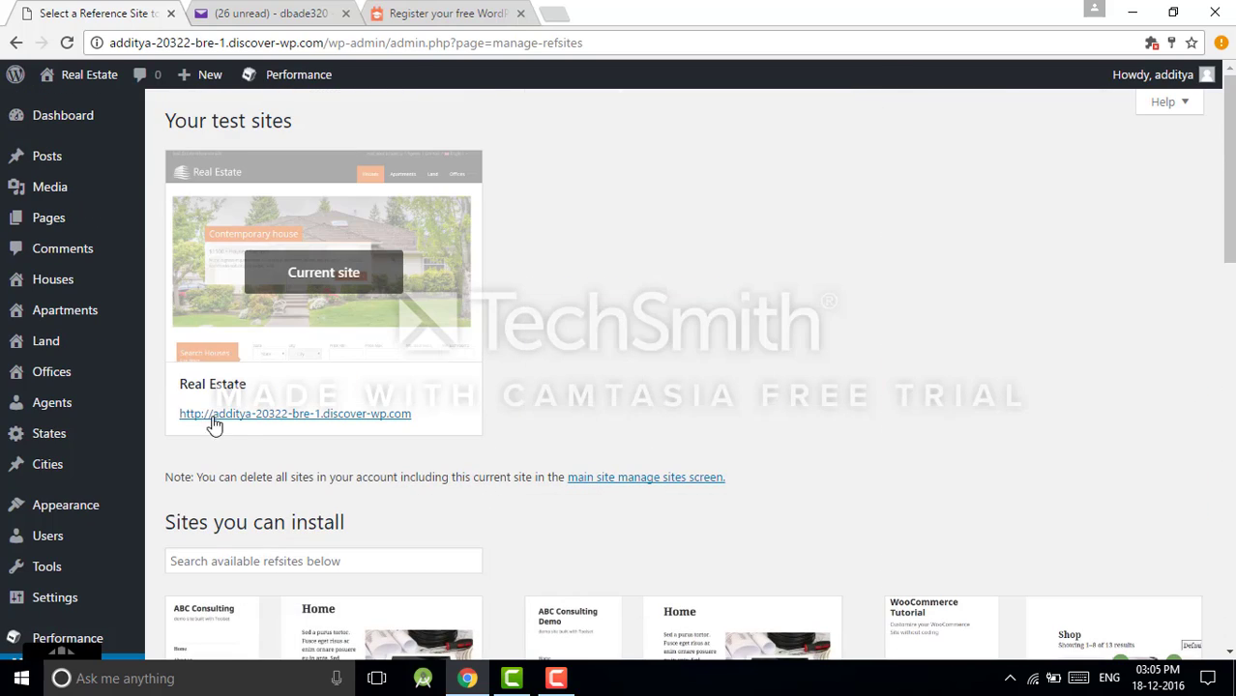
scroll(328, 348, "down", 10)
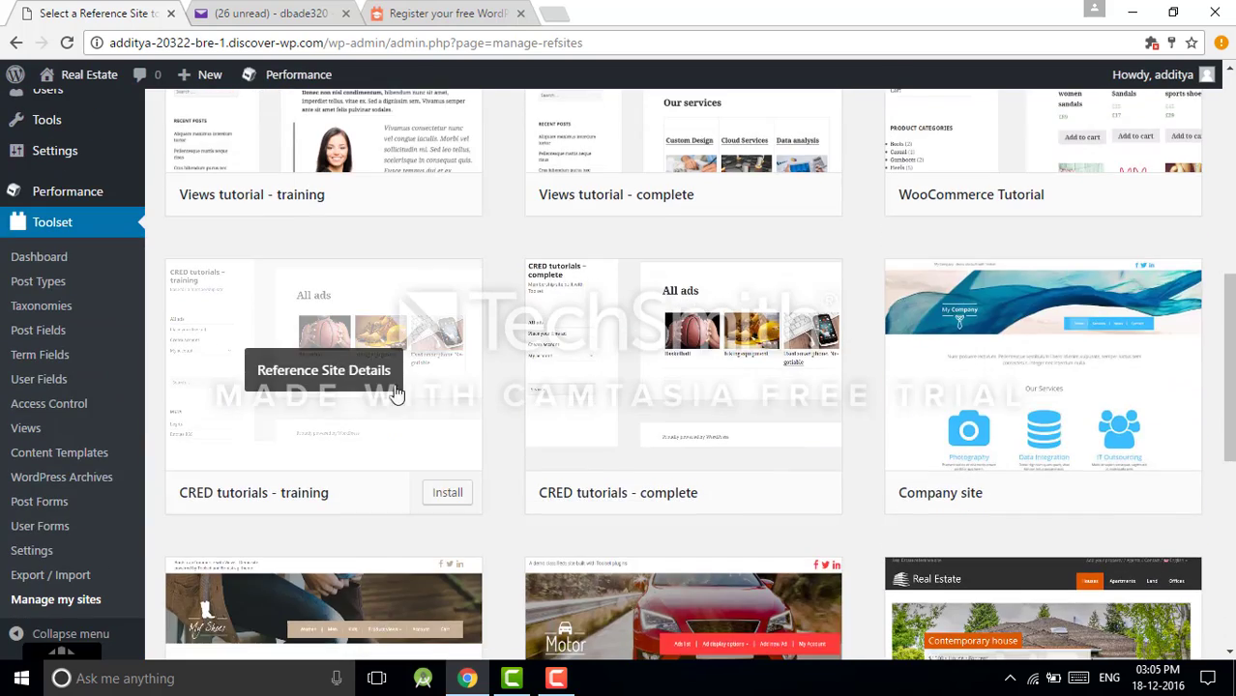
scroll(982, 396, "up", 5)
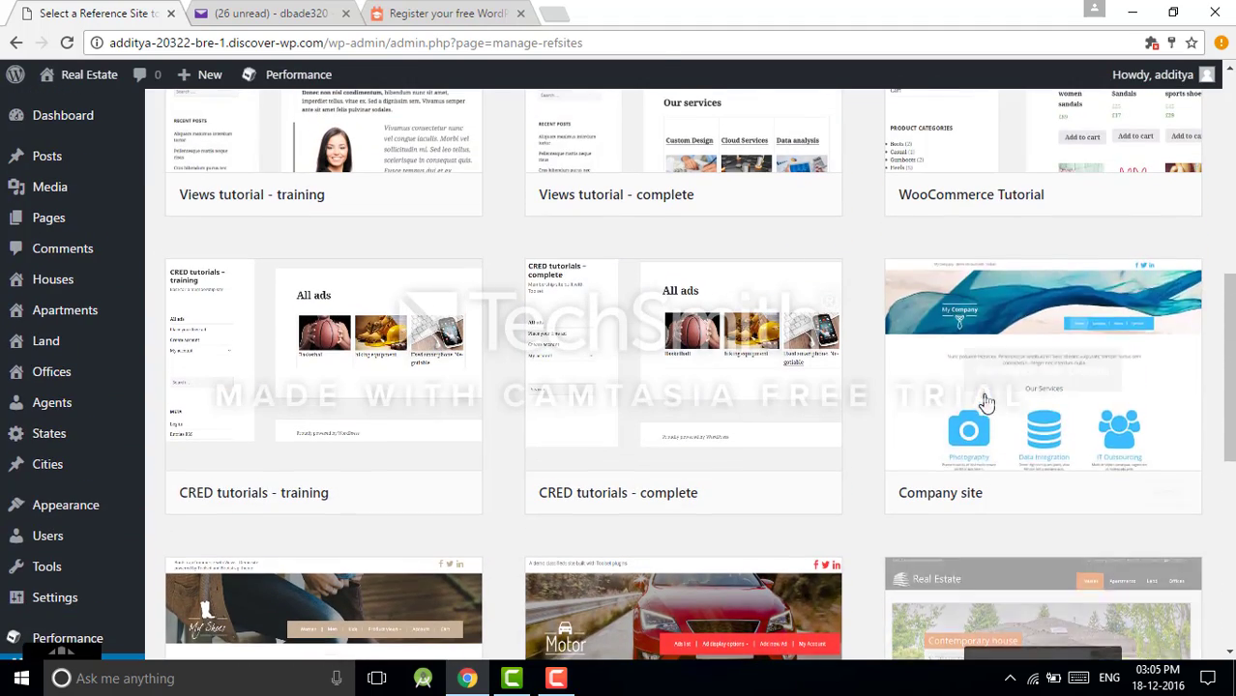
mouse_move(1021, 397)
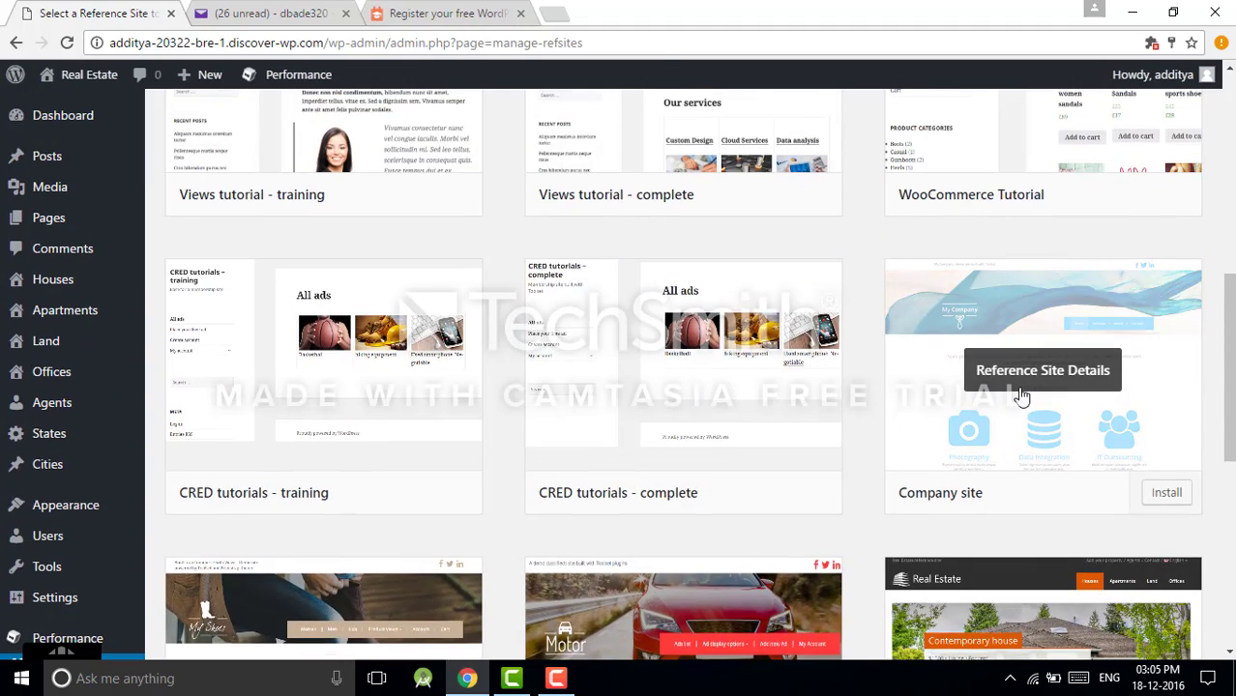
Install the Company site reference as a new 'Views Demo' site and let the import finish.
left_click(1167, 494)
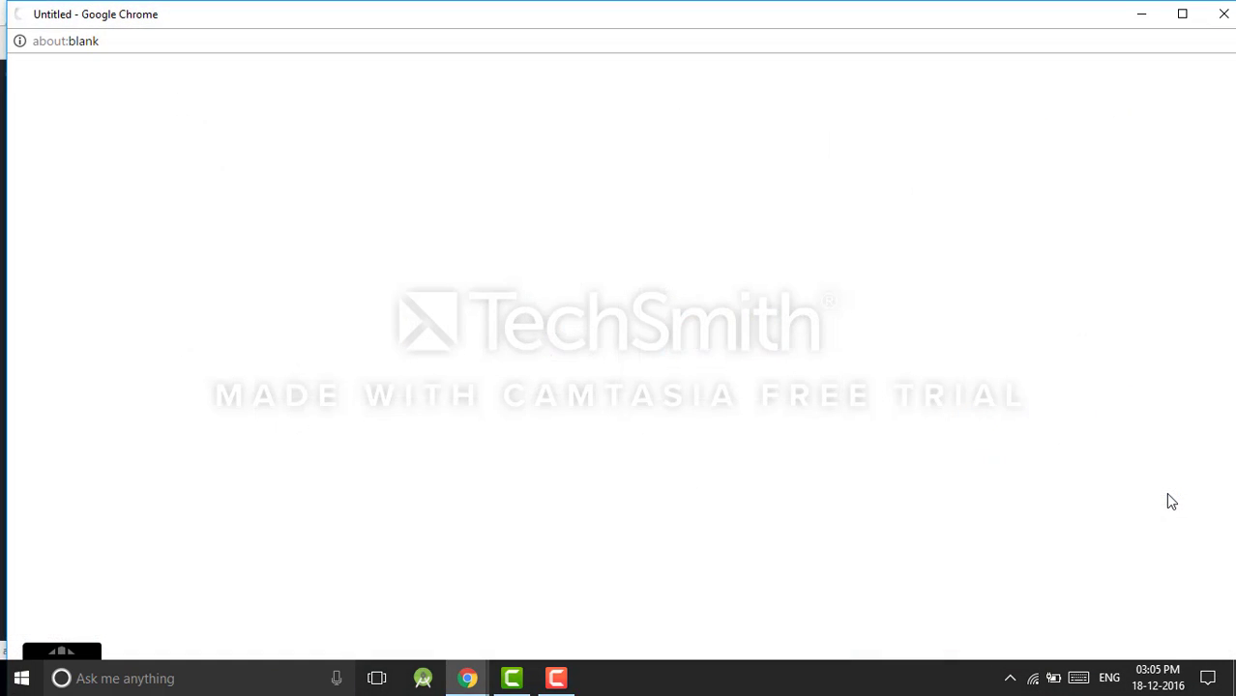
left_click(1223, 14)
left_click(1085, 491)
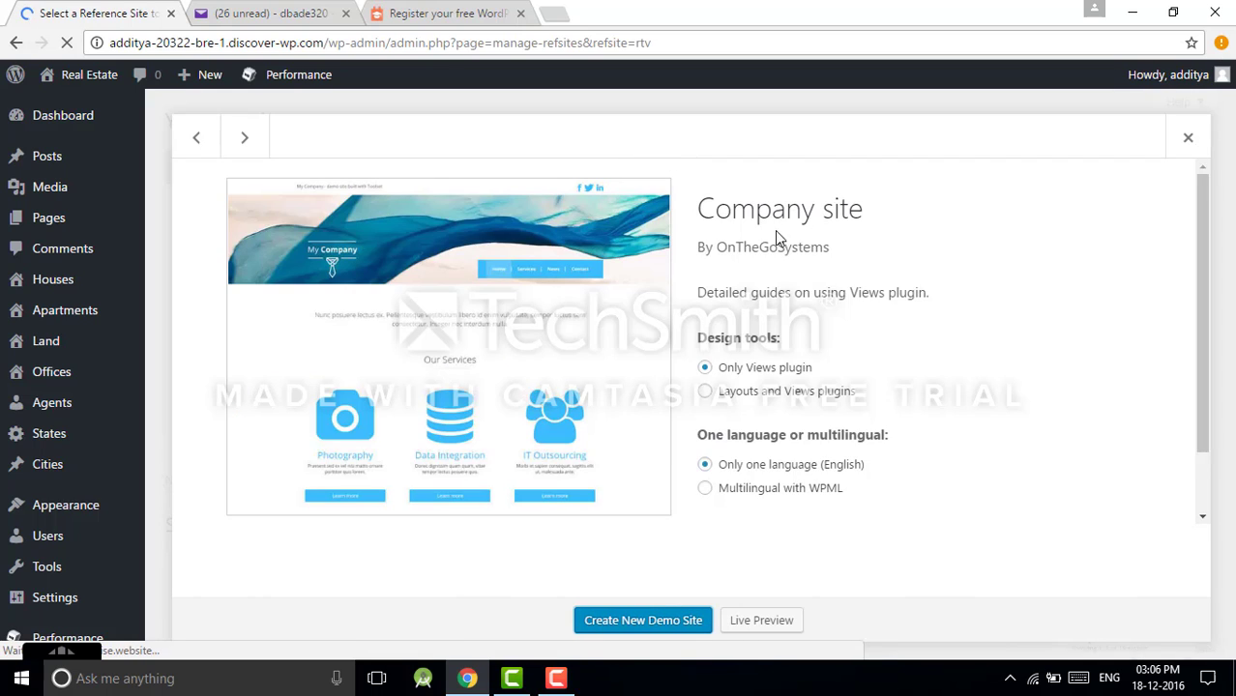
left_click(638, 621)
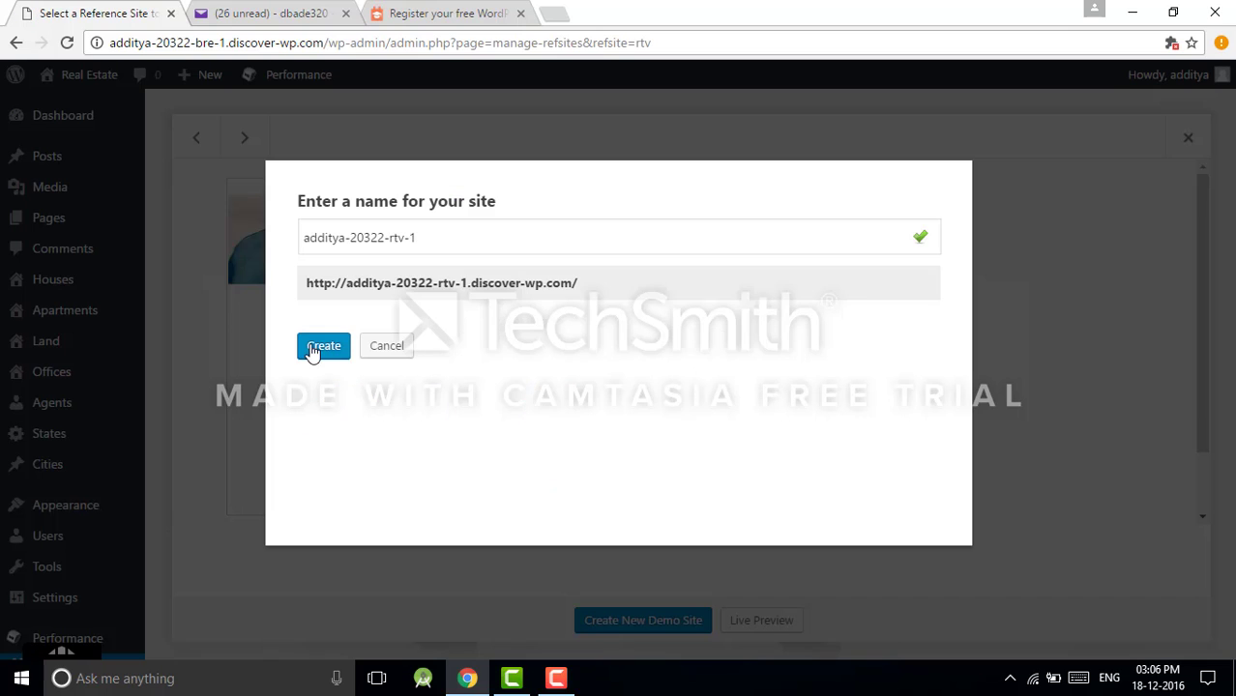
left_click(326, 348)
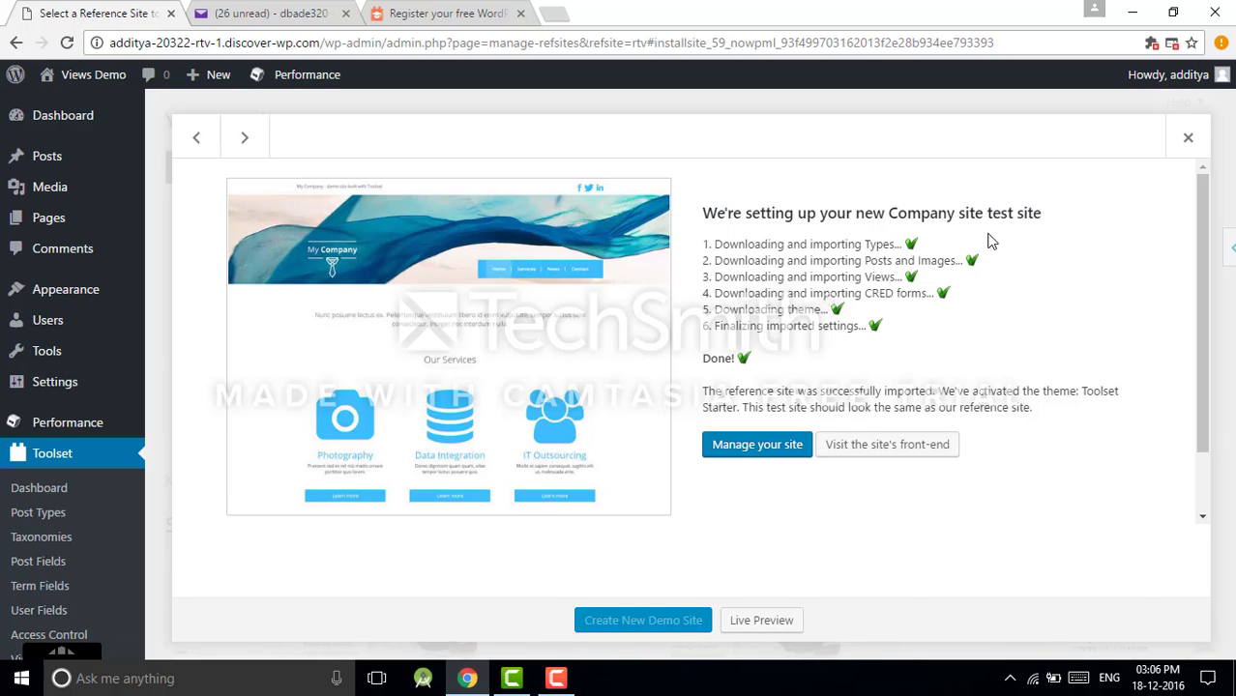
Go to the new Company site's dashboard and open Visit Site in a new tab.
left_click(749, 455)
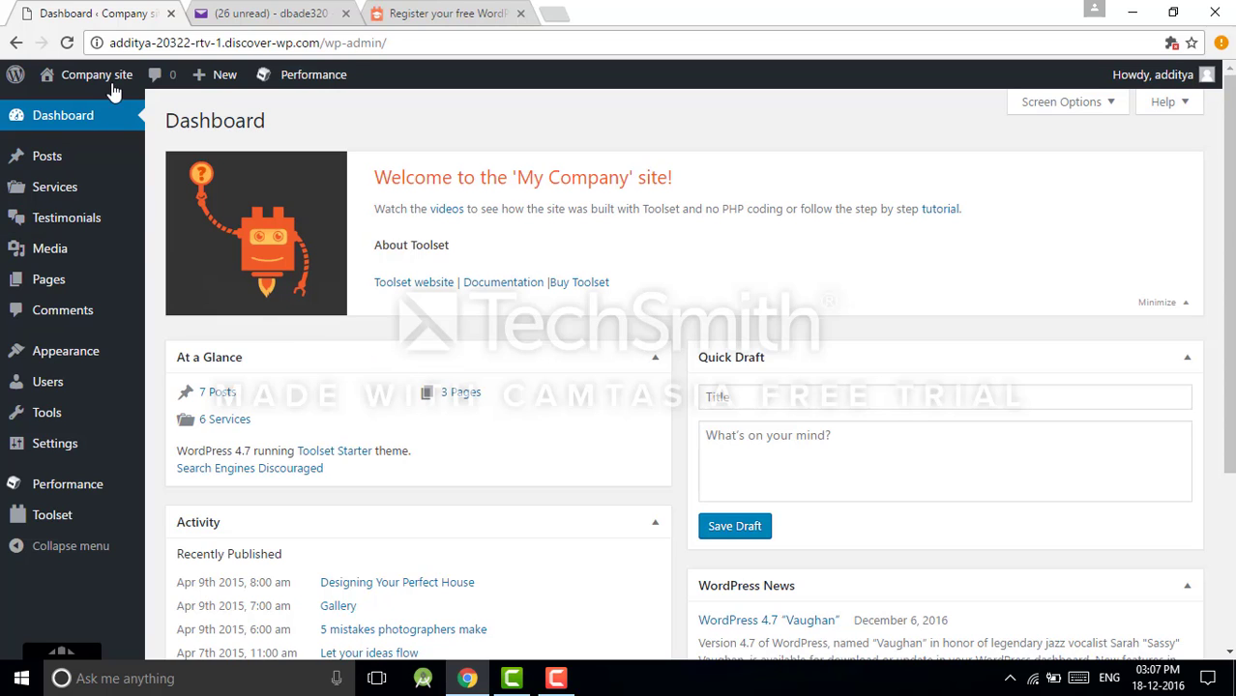
mouse_move(112, 85)
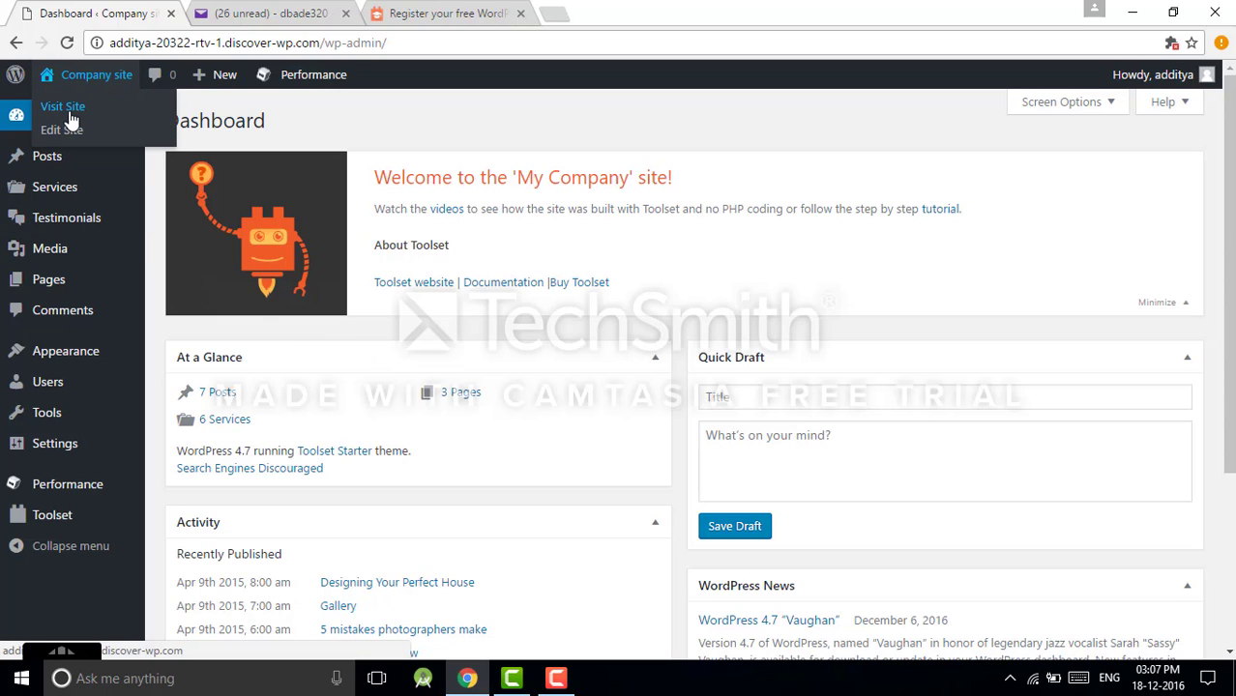
right_click(77, 114)
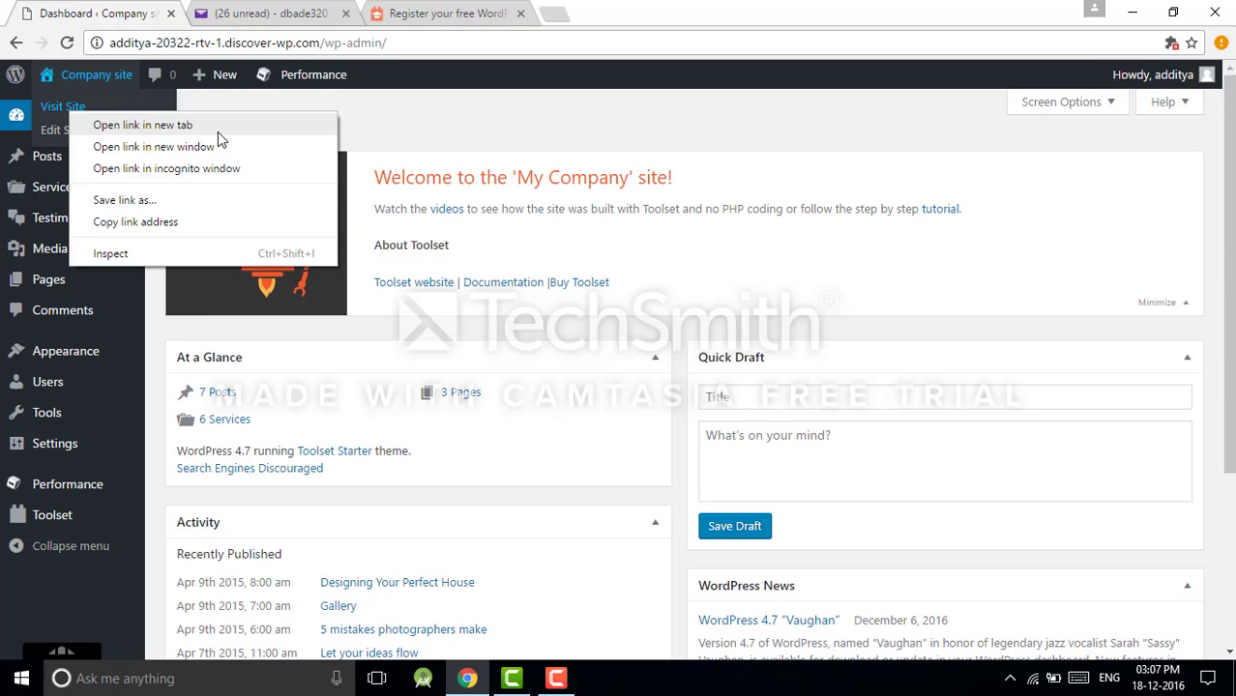
left_click(182, 126)
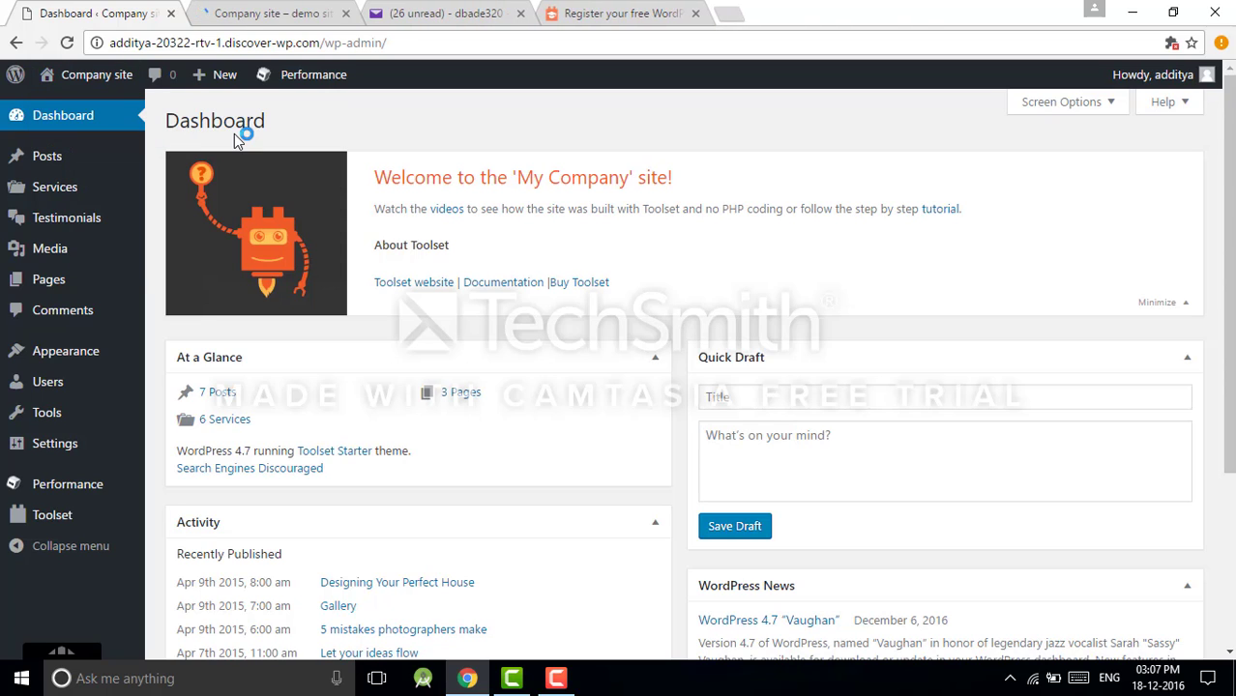
Switch to the front-end tab and look through the Company site's home page.
left_click(239, 16)
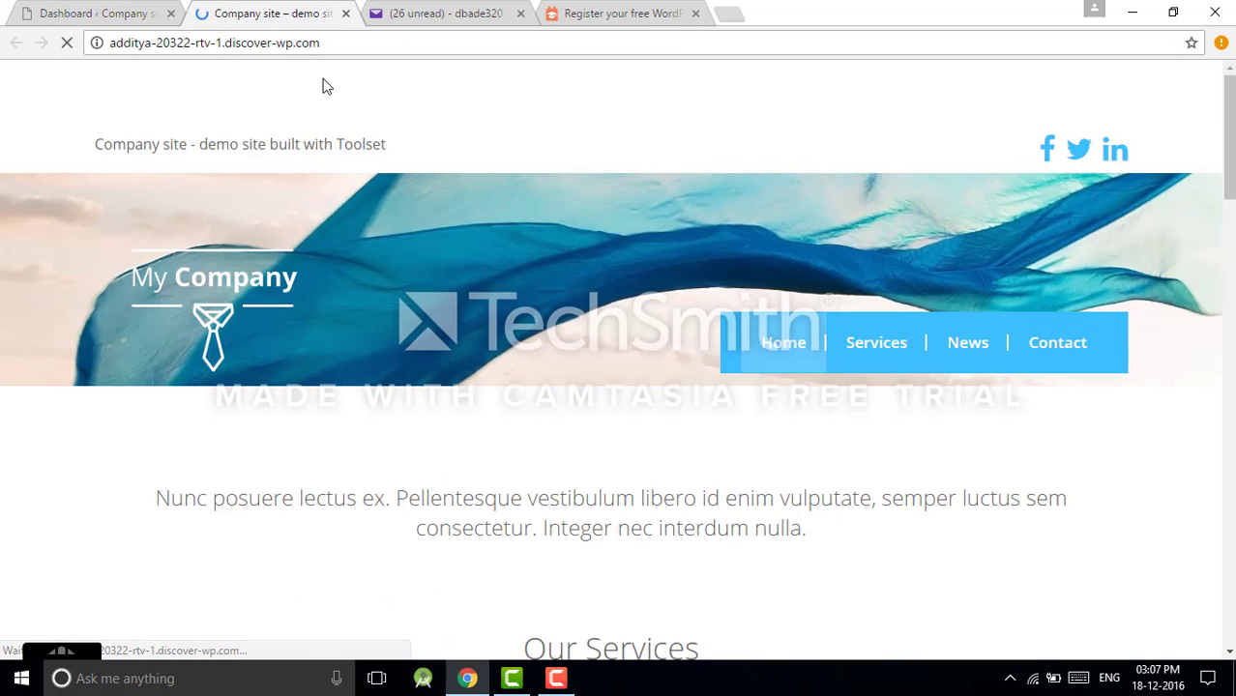
mouse_move(324, 85)
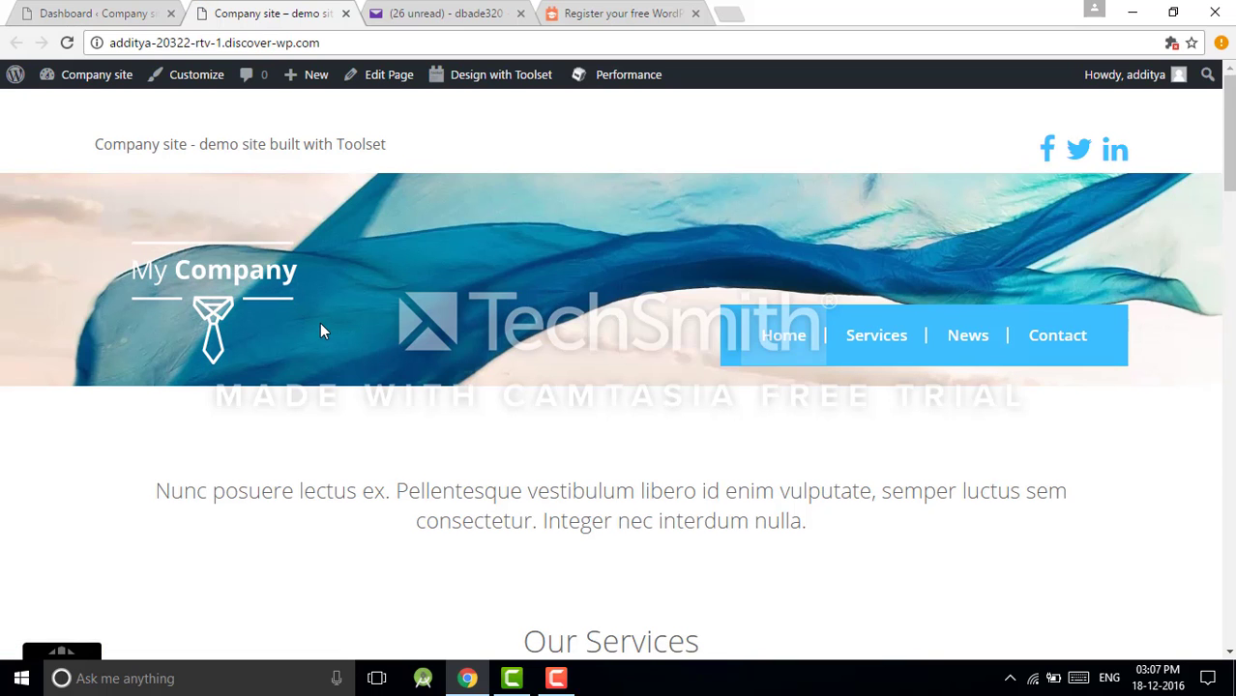
scroll(321, 326, "down", 4)
scroll(324, 331, "down", 10)
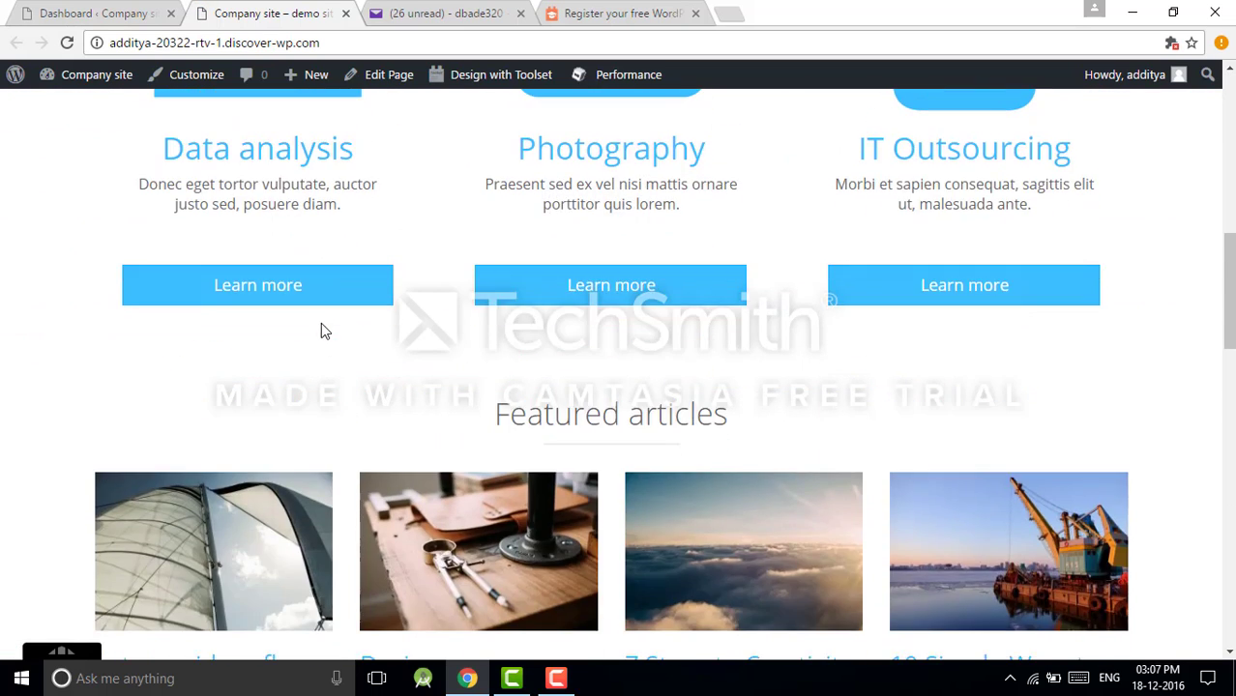
scroll(323, 332, "down", 10)
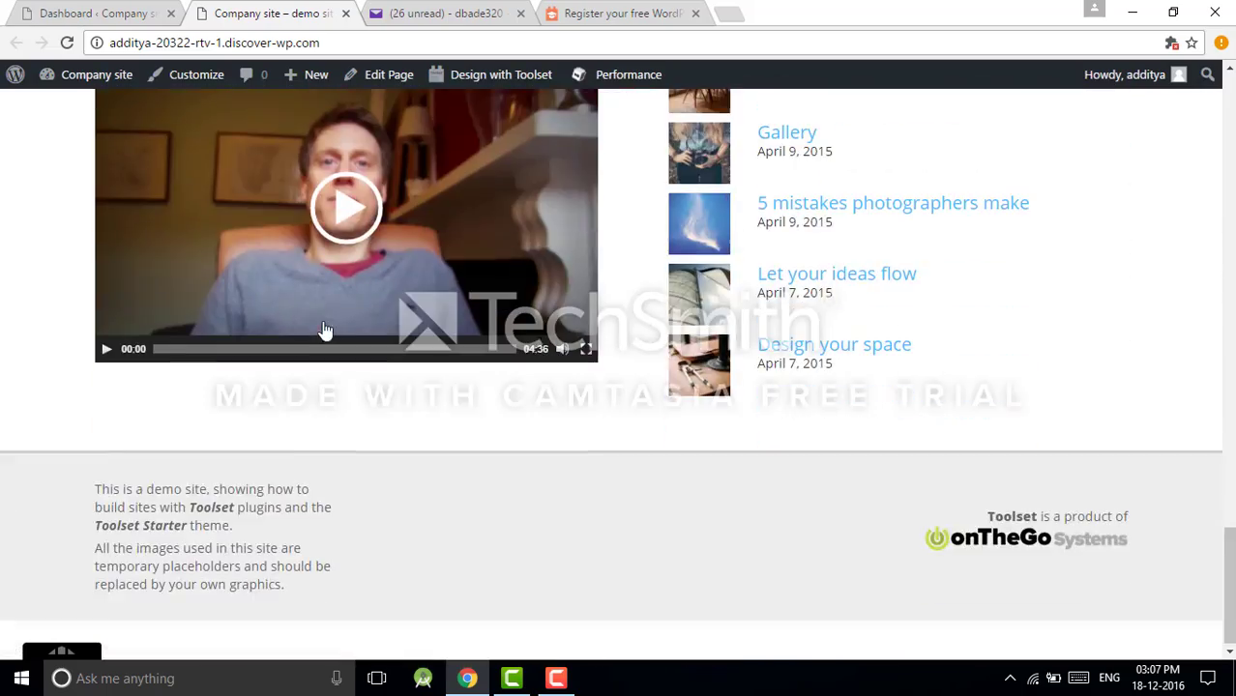
scroll(324, 329, "up", 20)
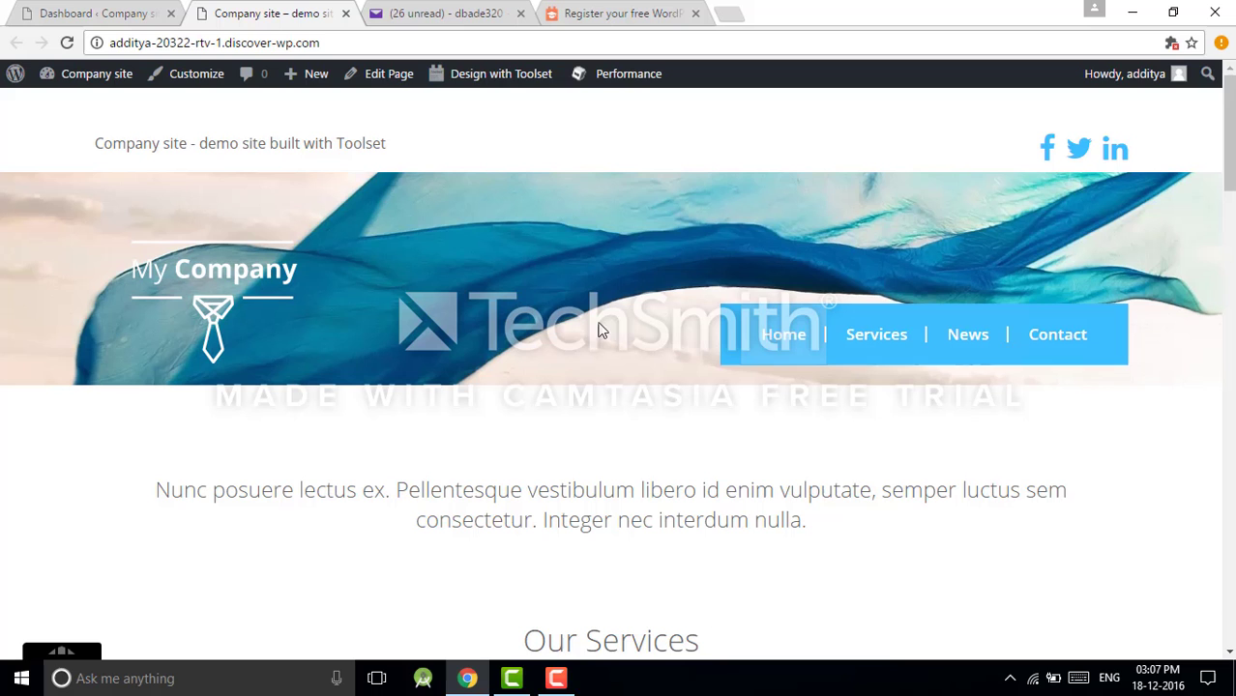
Open the Services page listing Photography, Cloud Services and App Development.
left_click(853, 339)
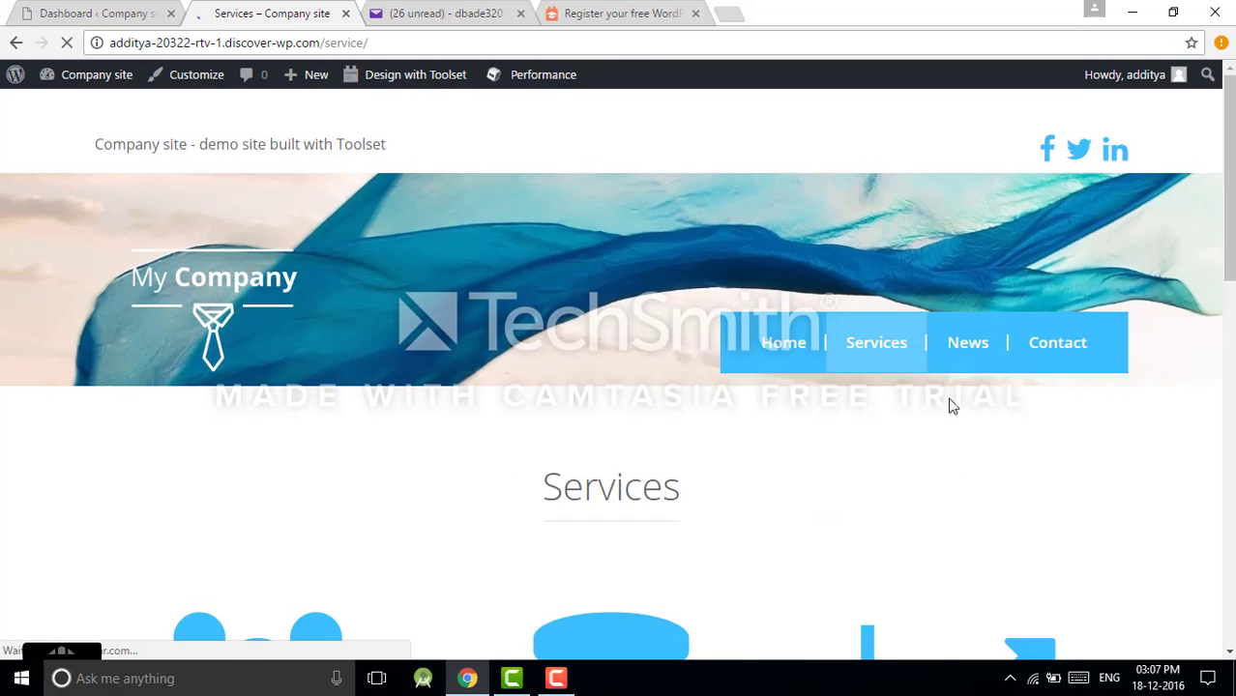
scroll(952, 408, "down", 6)
scroll(952, 411, "down", 5)
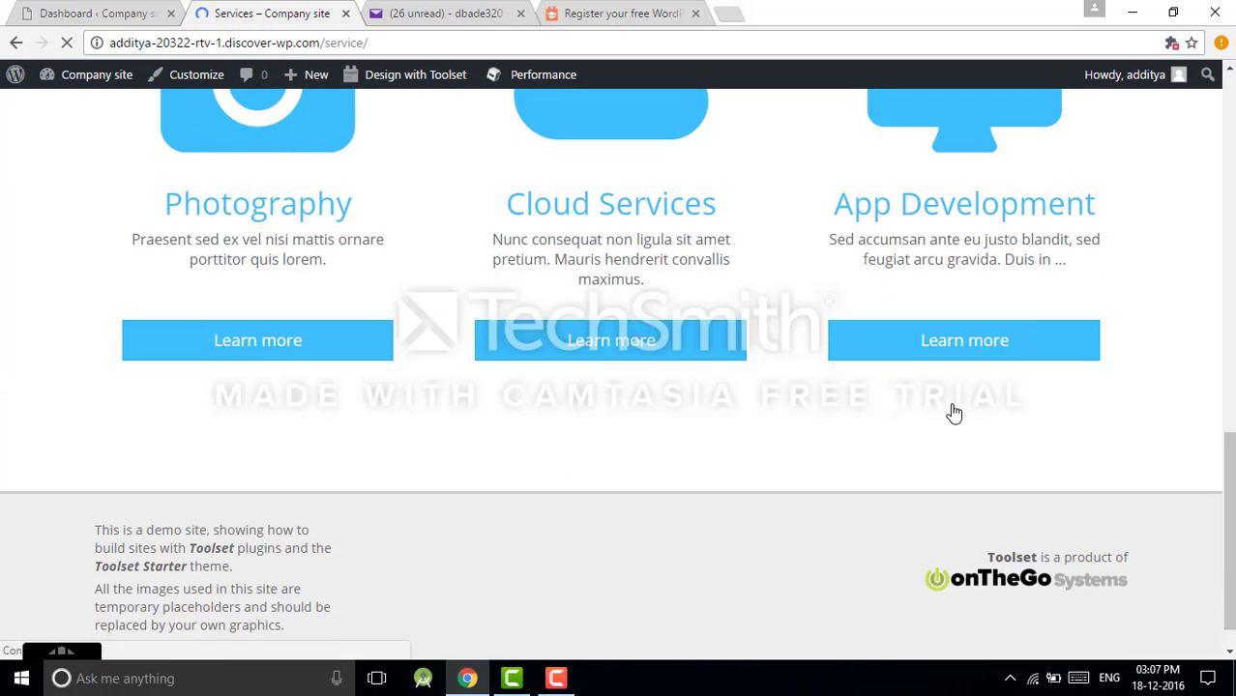
scroll(595, 395, "up", 10)
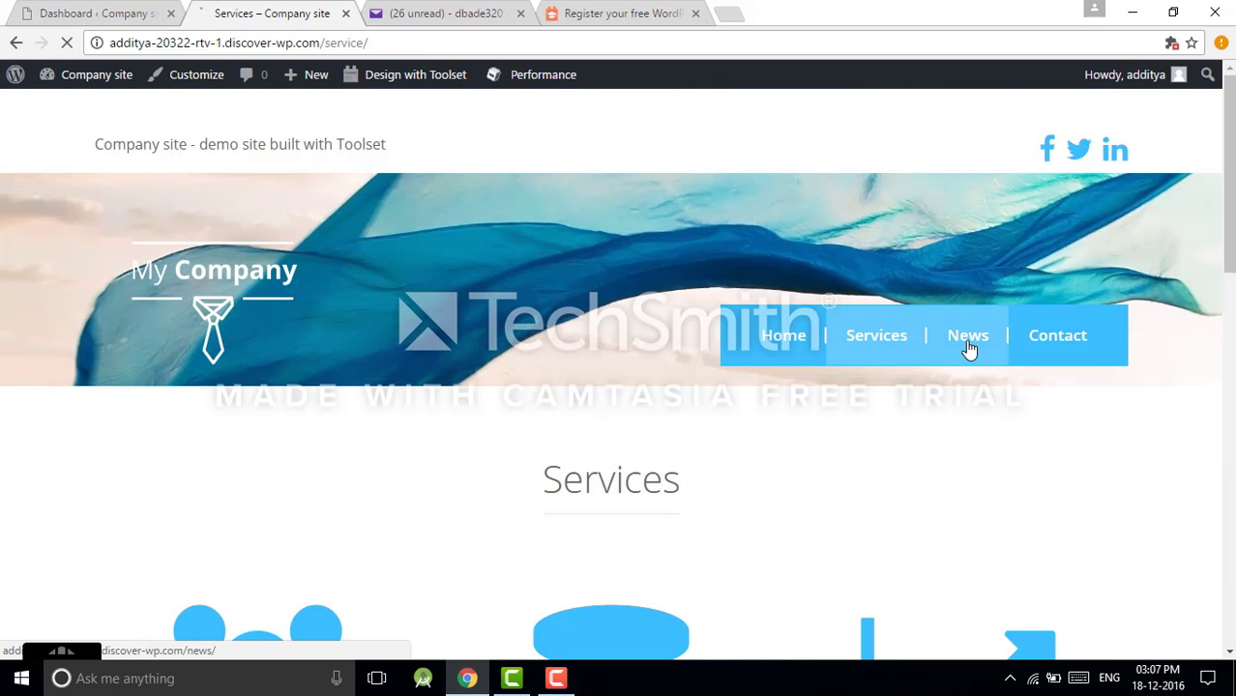
Return to the admin tab, close the front-end tab and expand the Toolset menu.
left_click(58, 13)
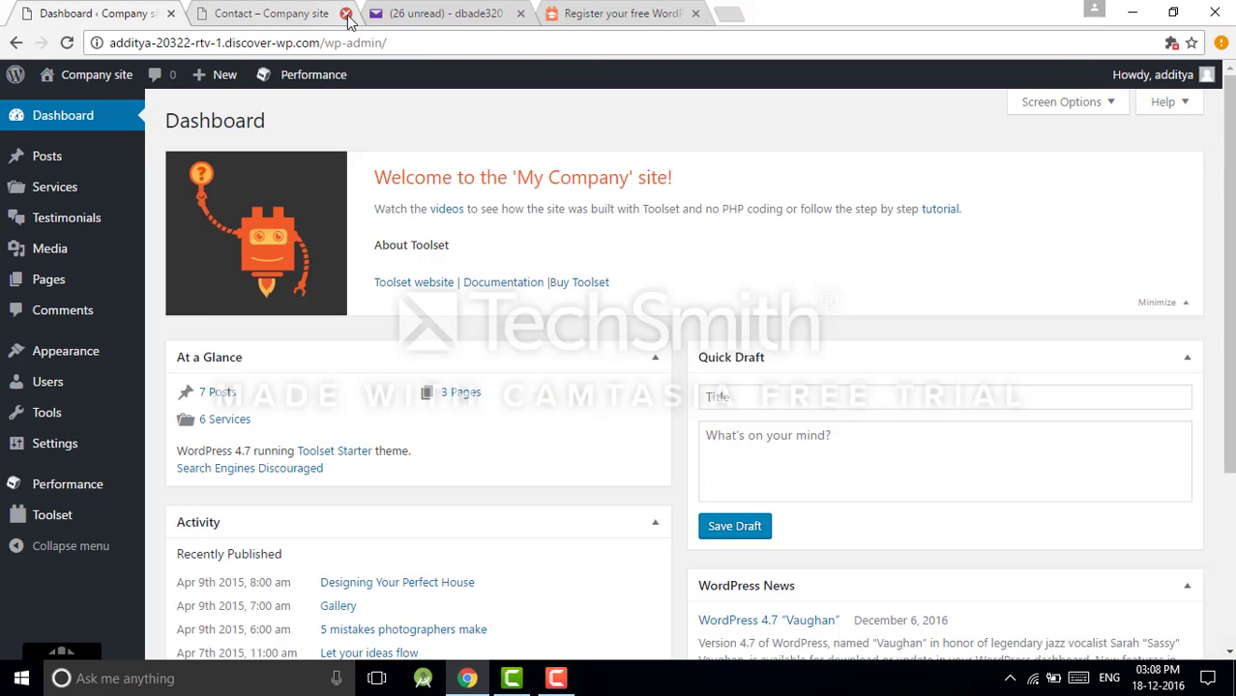
left_click(345, 14)
scroll(171, 464, "down", 3)
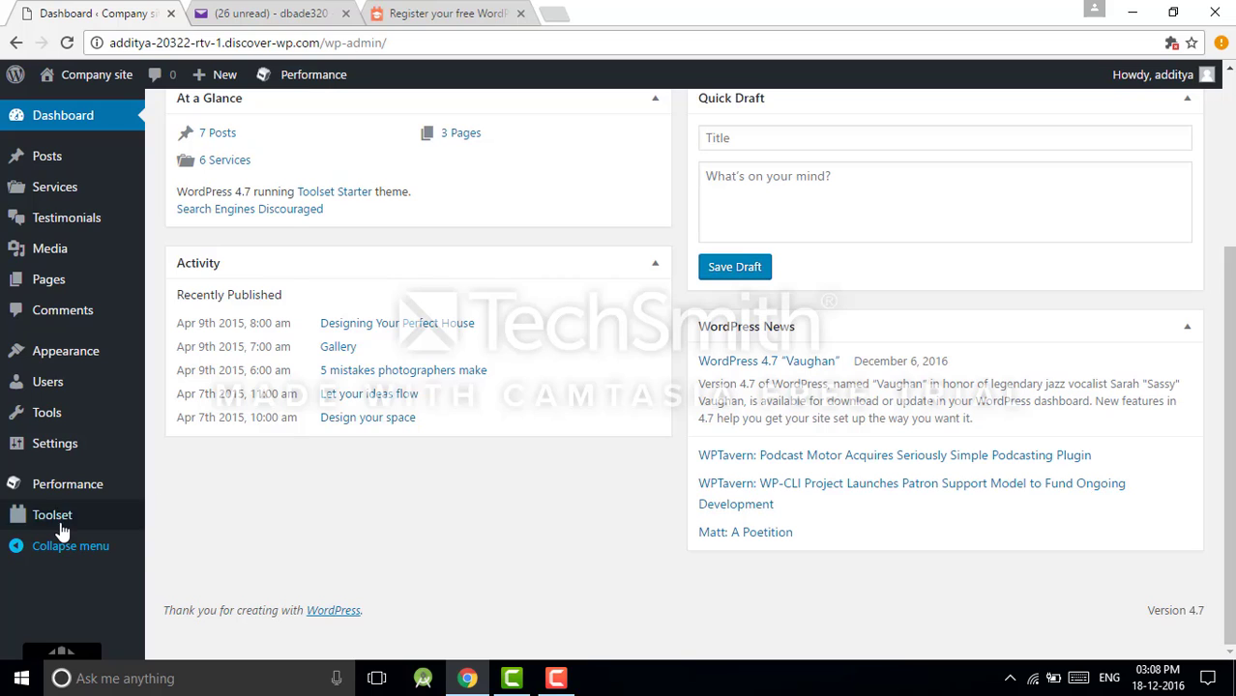
left_click(22, 527)
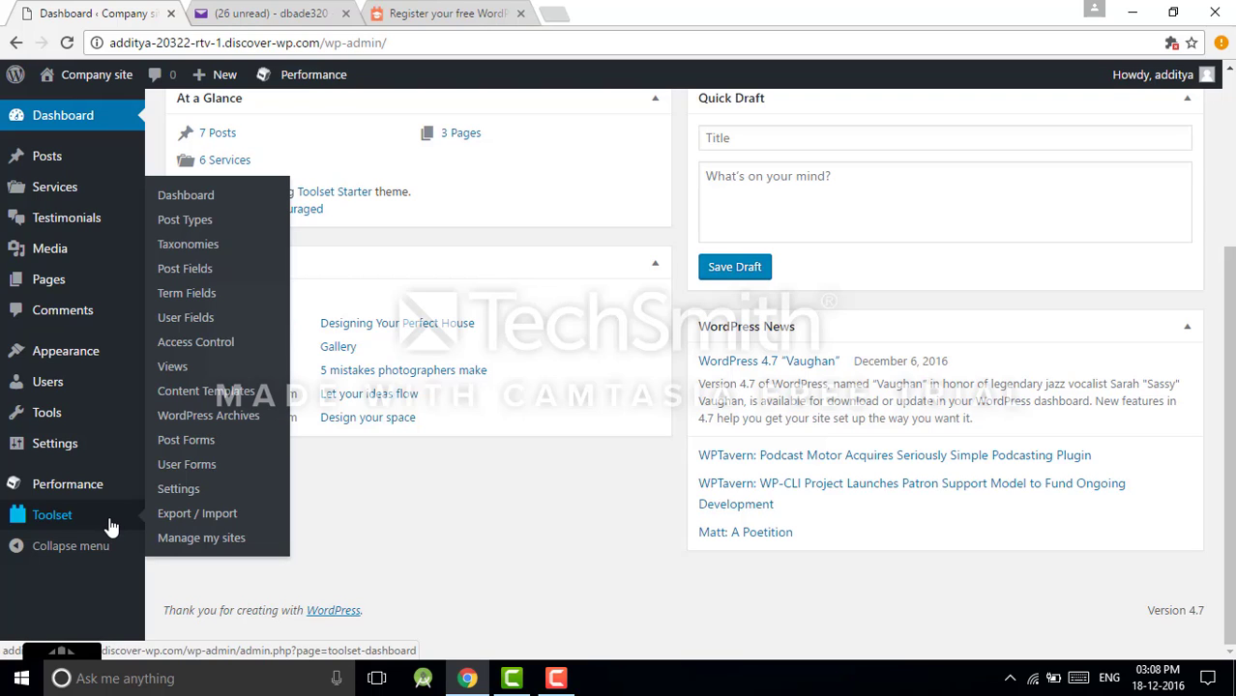
mouse_move(140, 495)
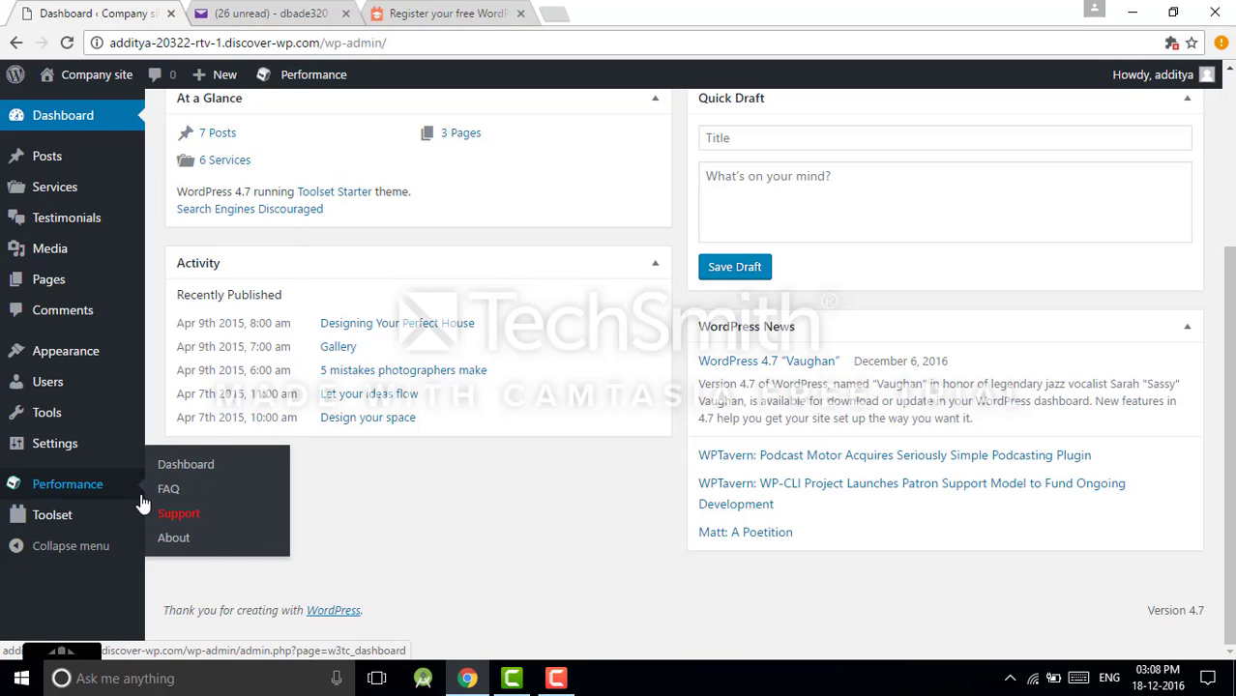
mouse_move(104, 520)
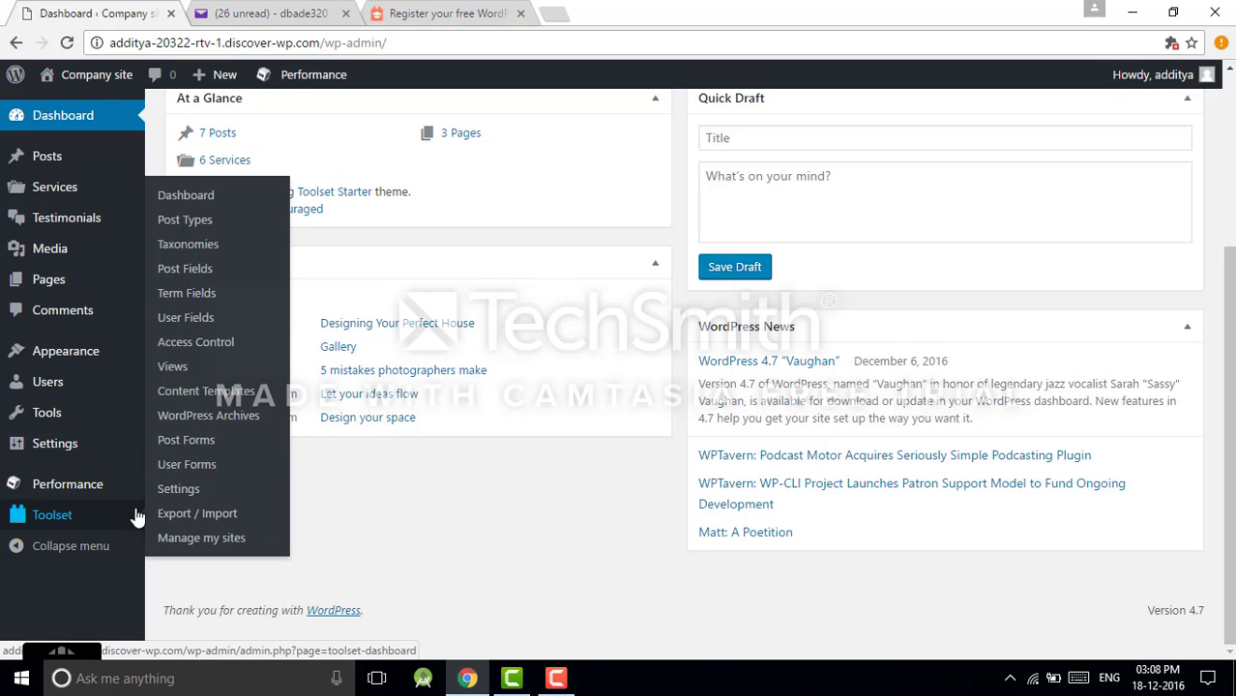
Open the Toolset Dashboard showing the Services and Testimonials post types.
left_click(210, 198)
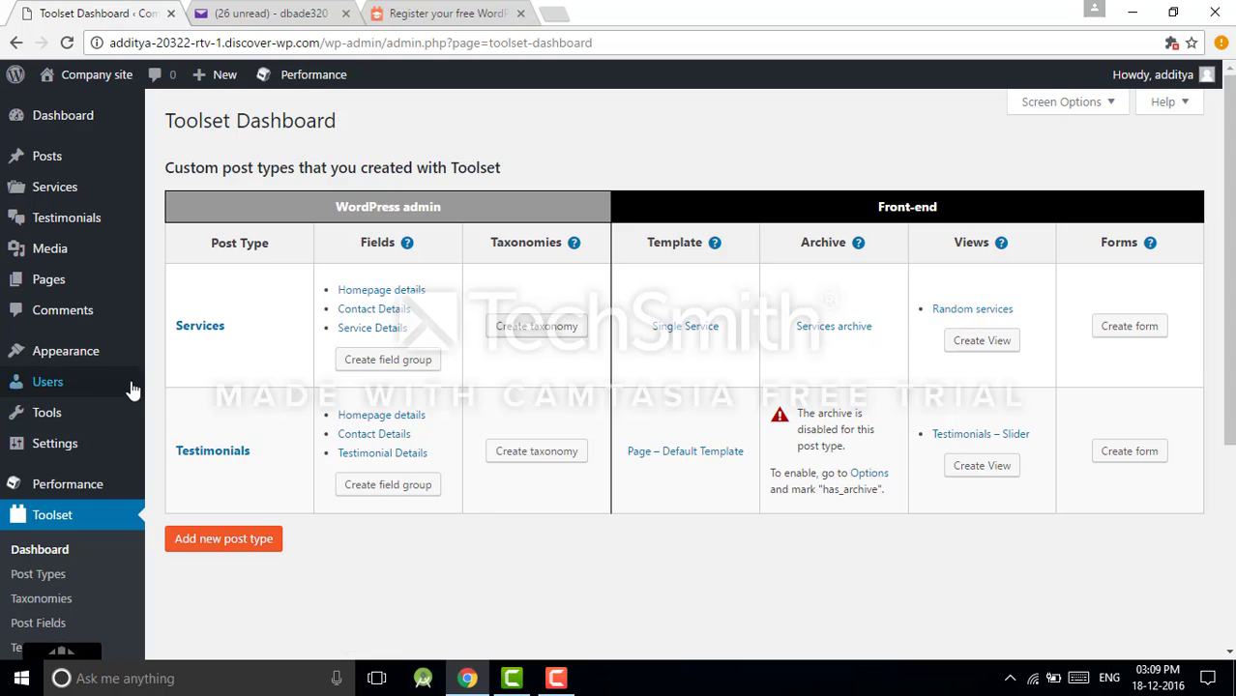
scroll(58, 393, "down", 3)
scroll(434, 373, "up", 3)
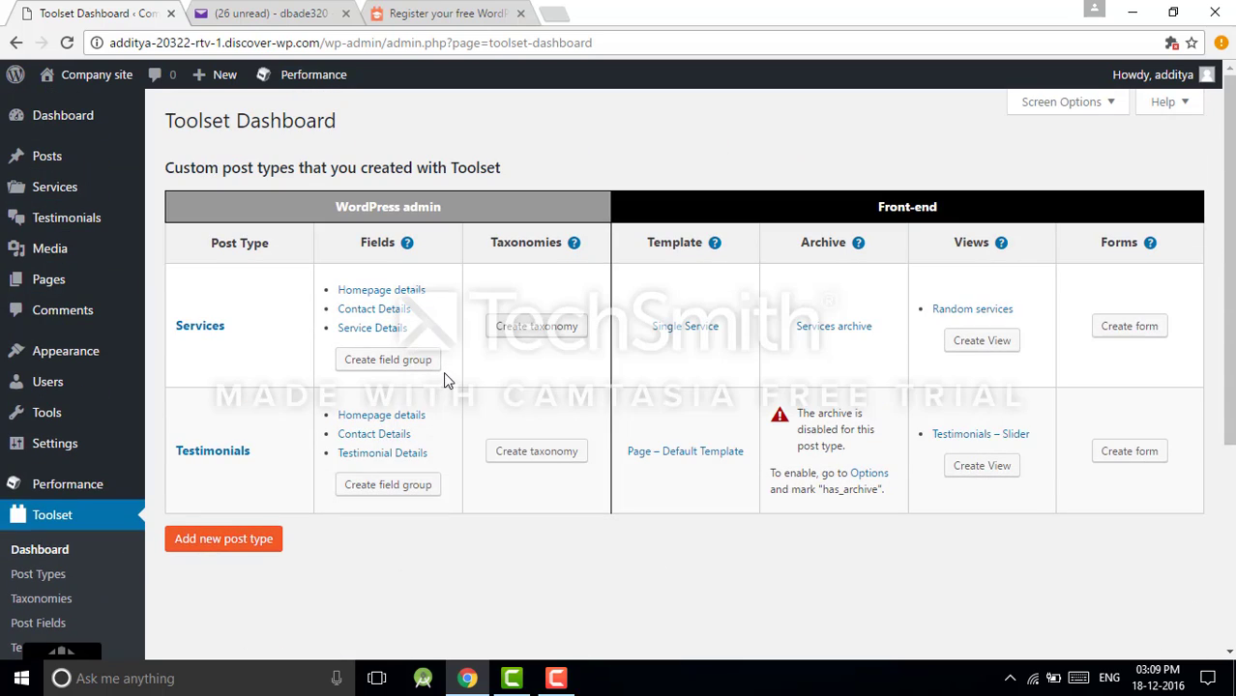